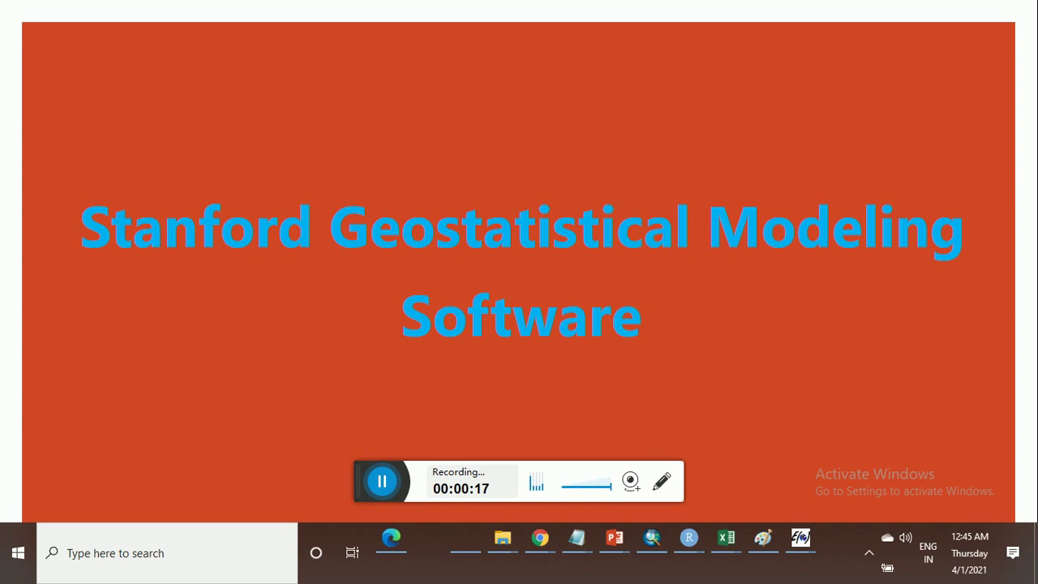
Advance the PowerPoint slideshow from the S-GeMS title slide to 'Lecture 3 – Variogram Analysis'.
click(624, 338)
click(658, 366)
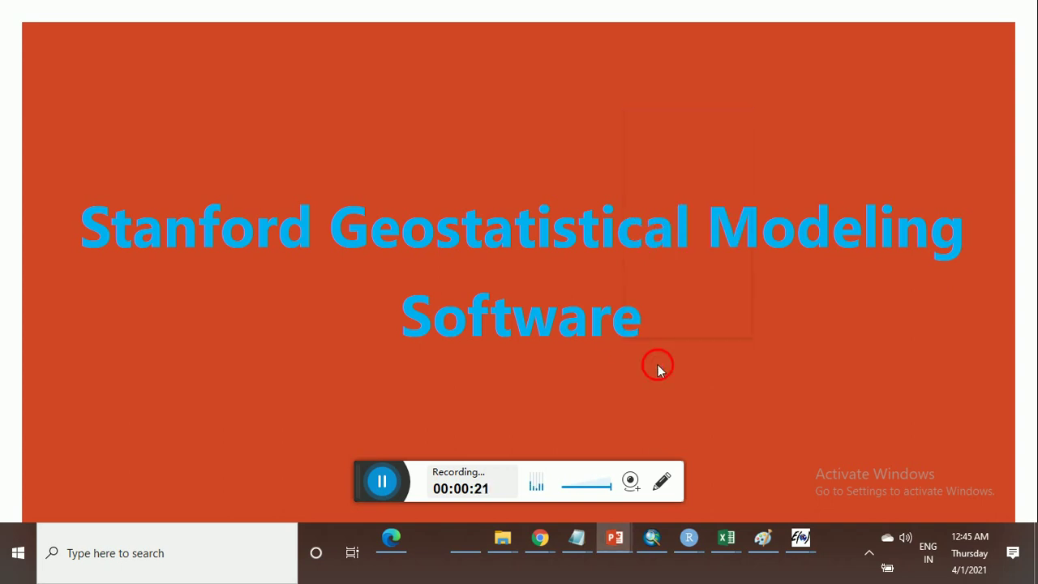
key(Right)
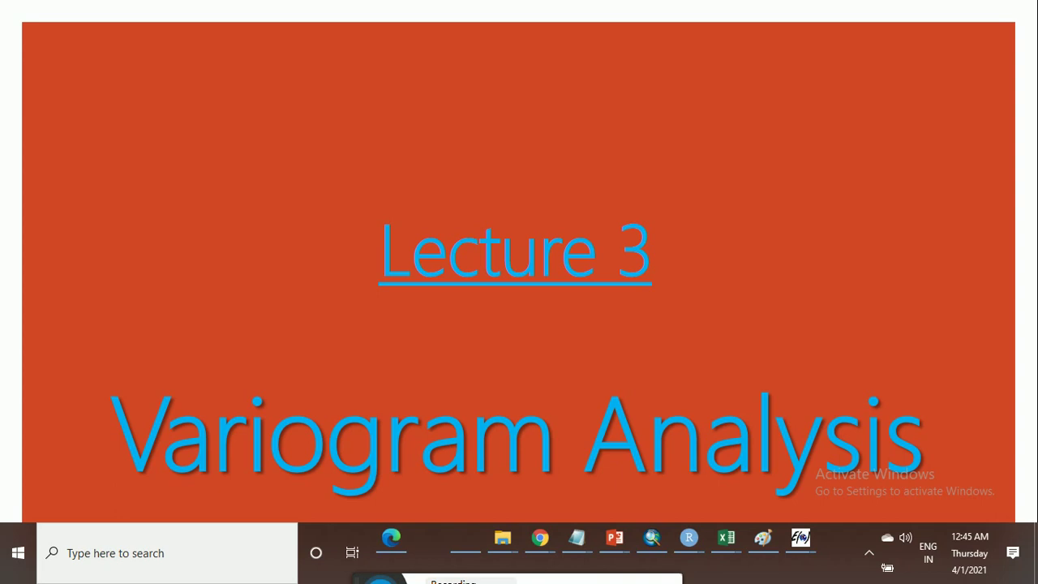
Bring the main S-GeMS window forward and rotate the 337-point geo cloud to a side view.
click(800, 537)
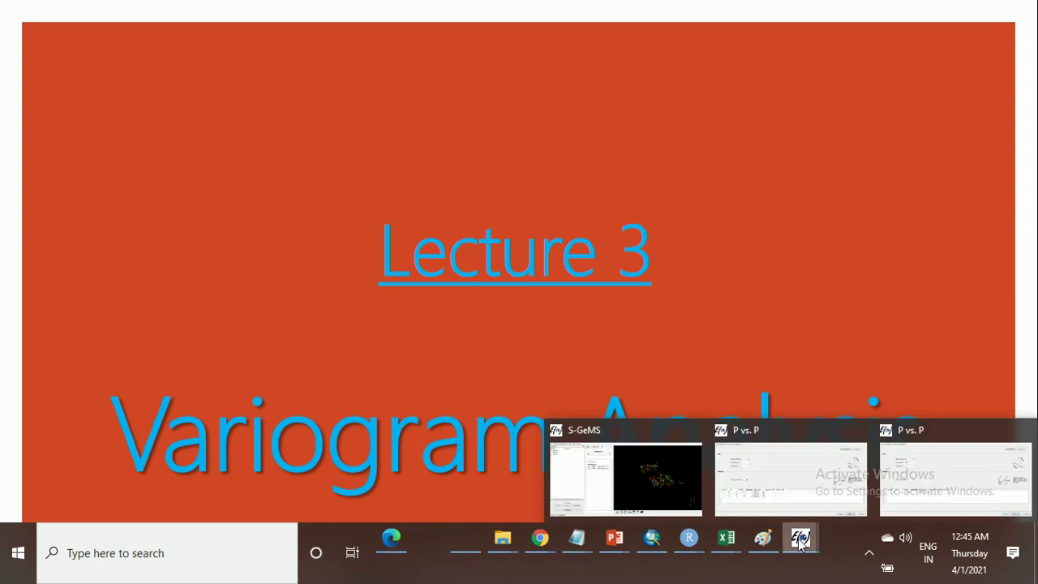
click(670, 482)
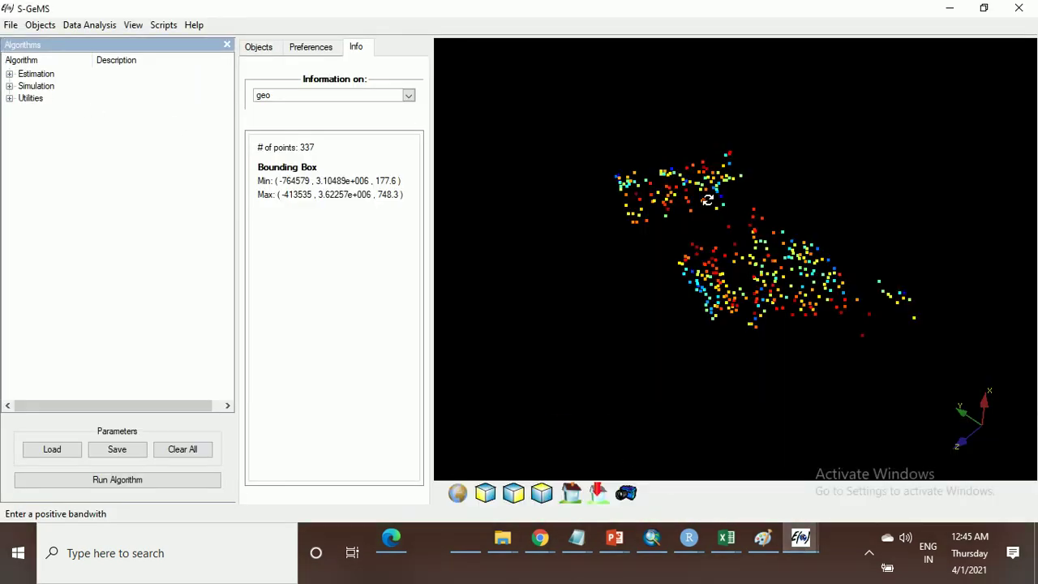
drag(503, 292, 547, 346)
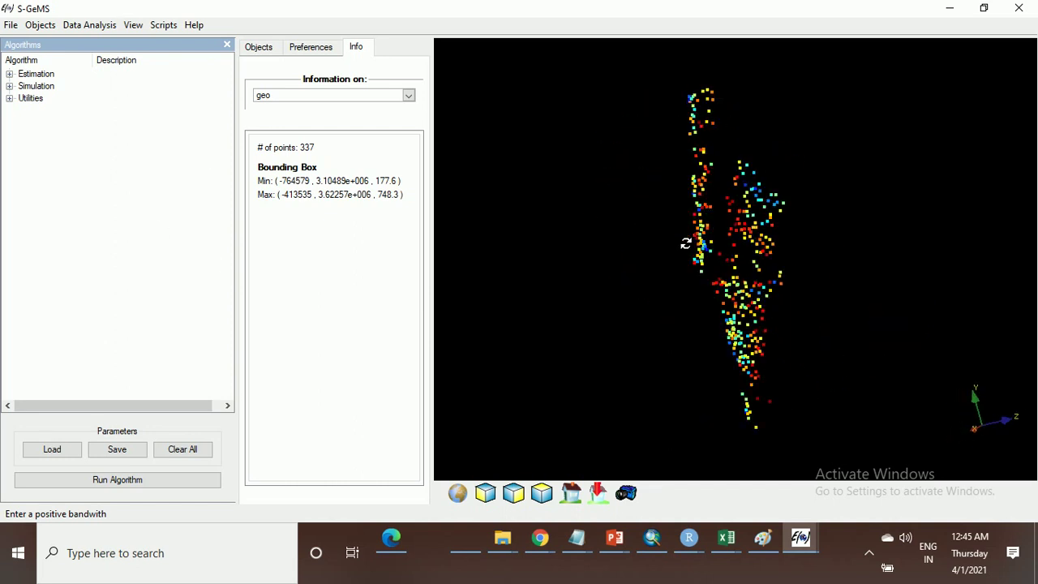
click(96, 25)
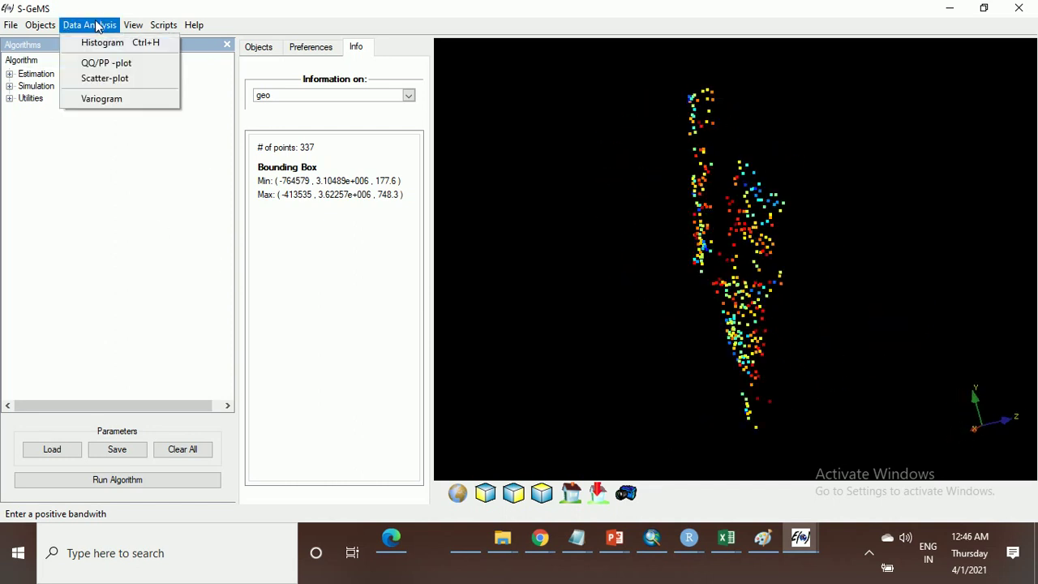
Restart the Variogram tool, pick the geo grid with P as head and tail, and continue.
click(95, 100)
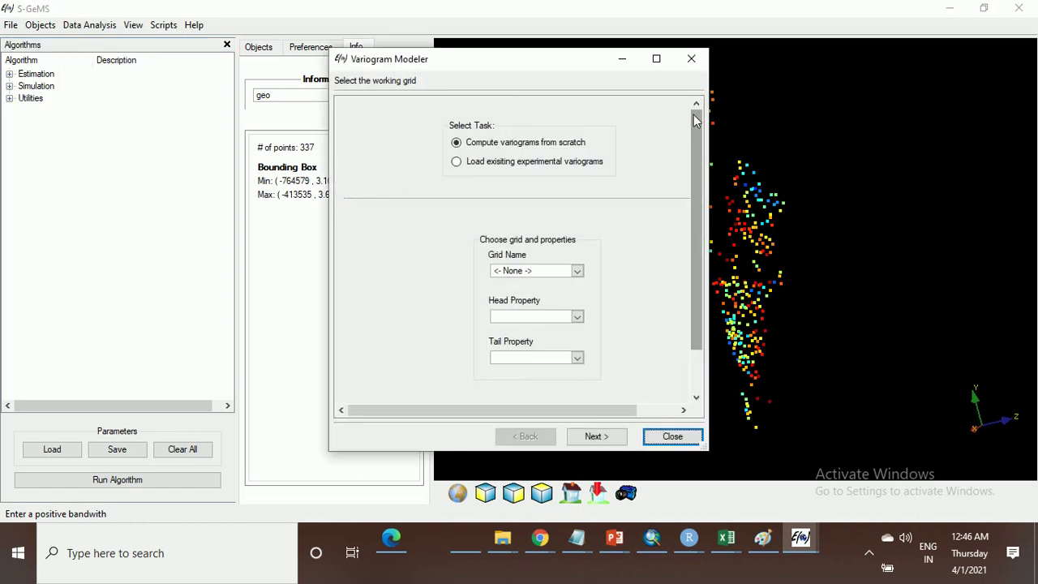
key(Escape)
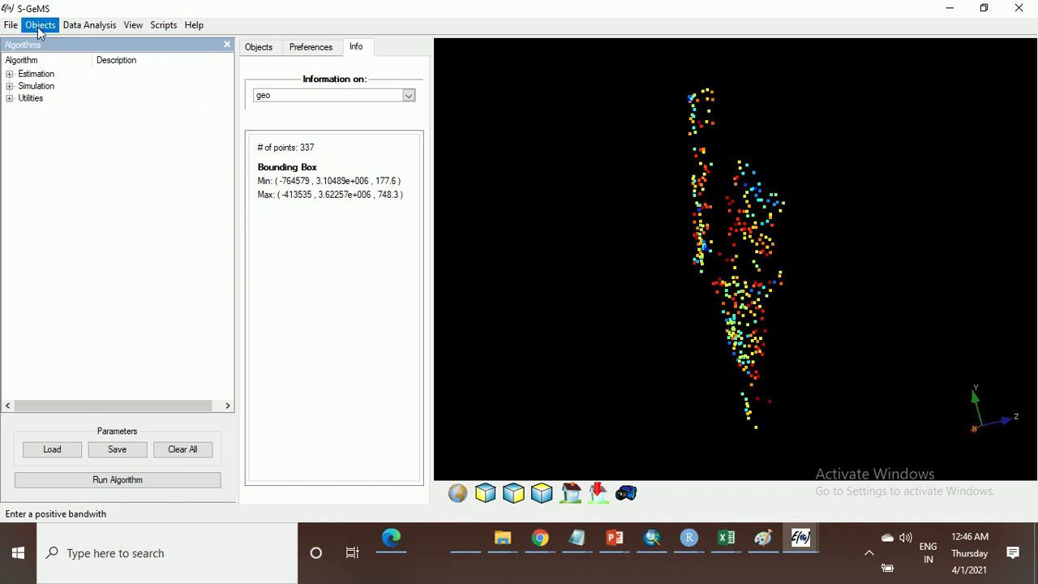
click(79, 28)
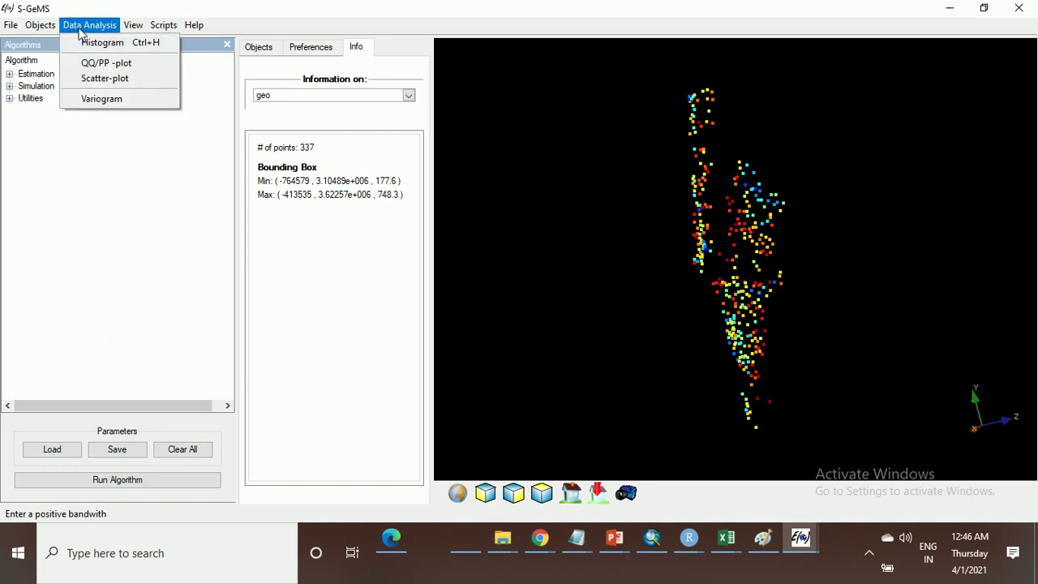
click(110, 94)
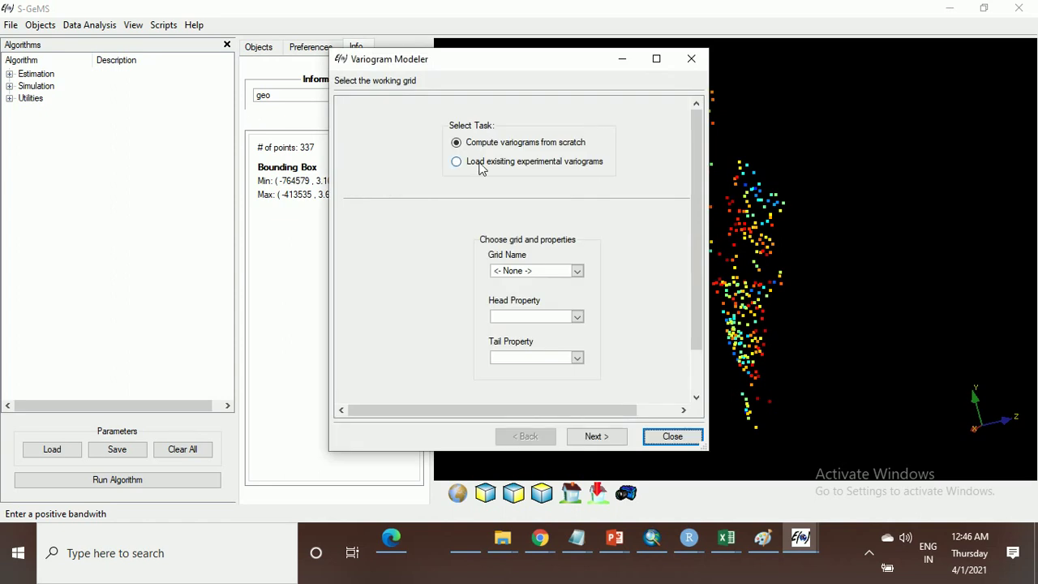
click(578, 271)
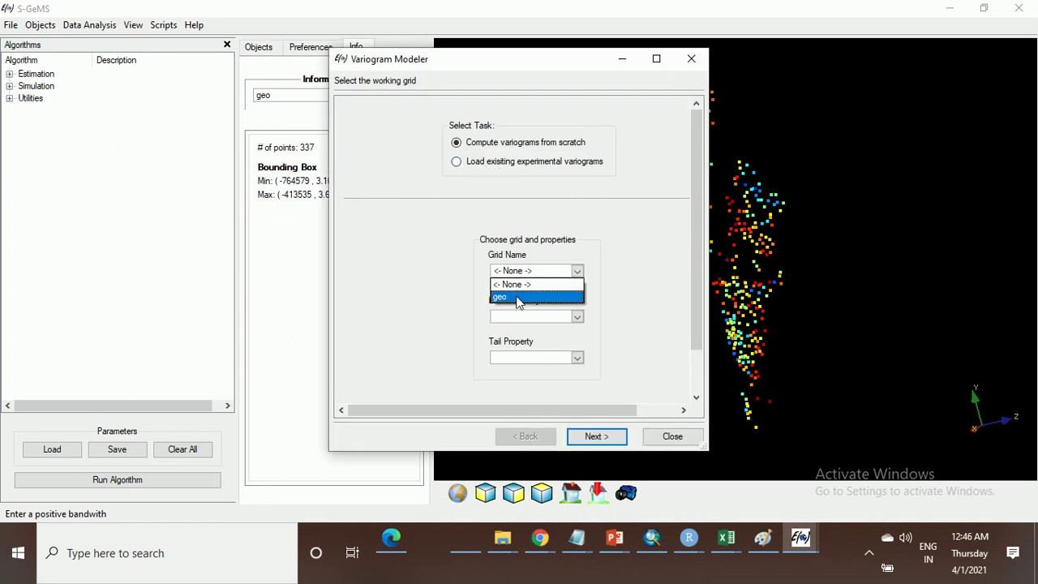
click(517, 300)
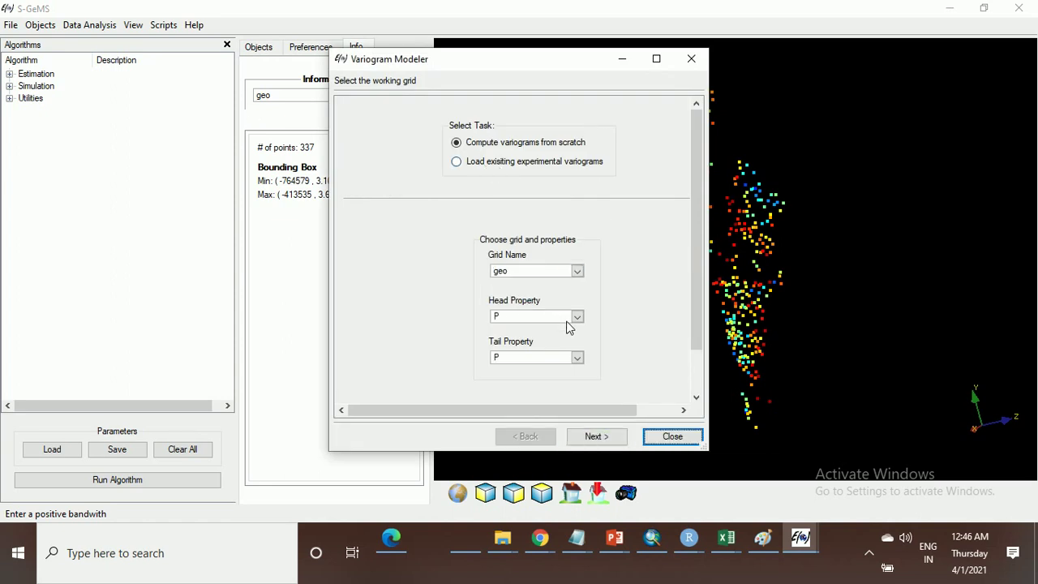
click(596, 437)
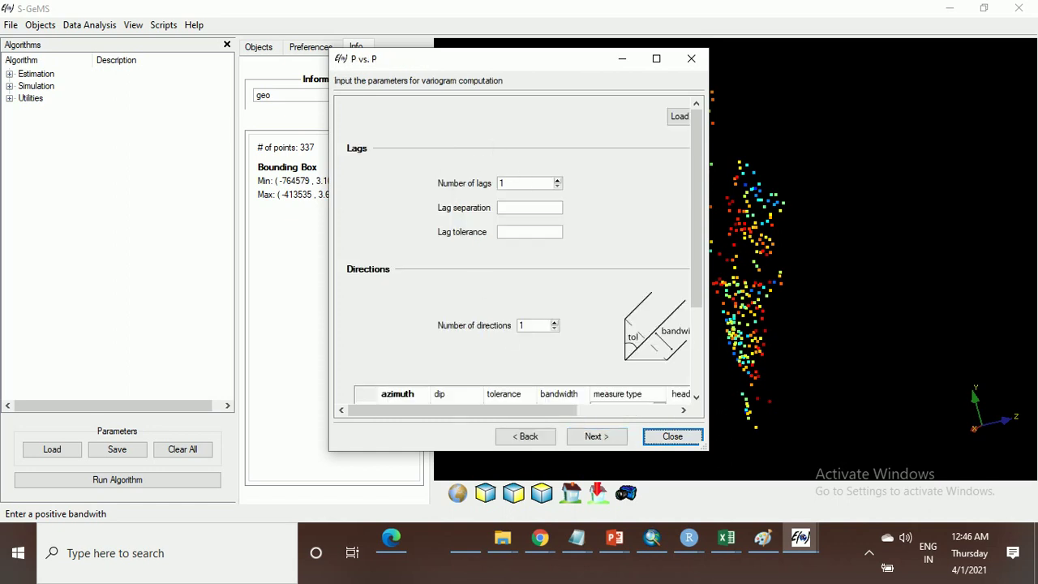
Set 50 lags with lag separation 14500 and lag tolerance 50 in the maximized dialog.
click(502, 183)
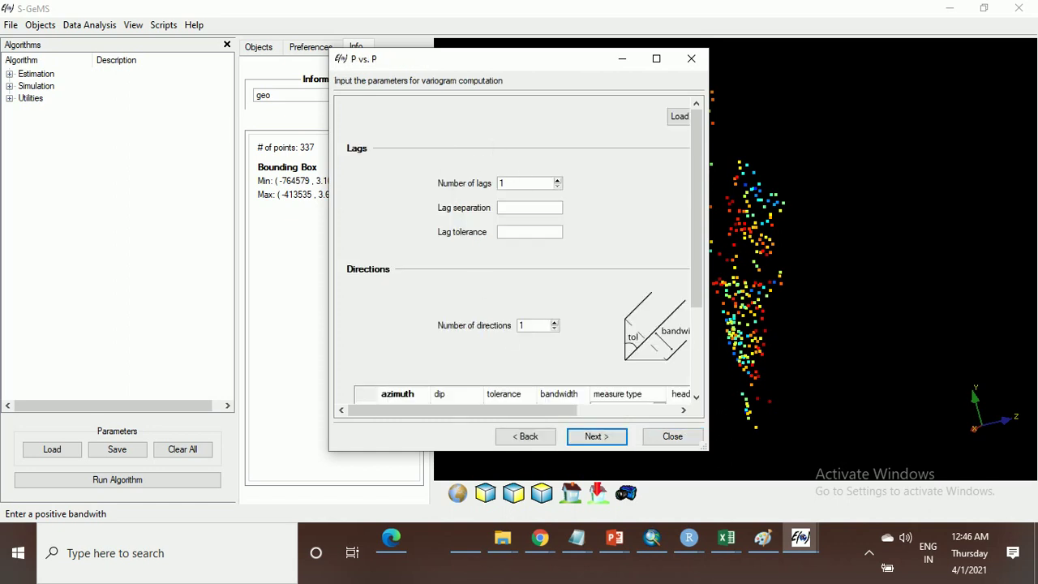
key(BackSpace)
text(50)
click(656, 58)
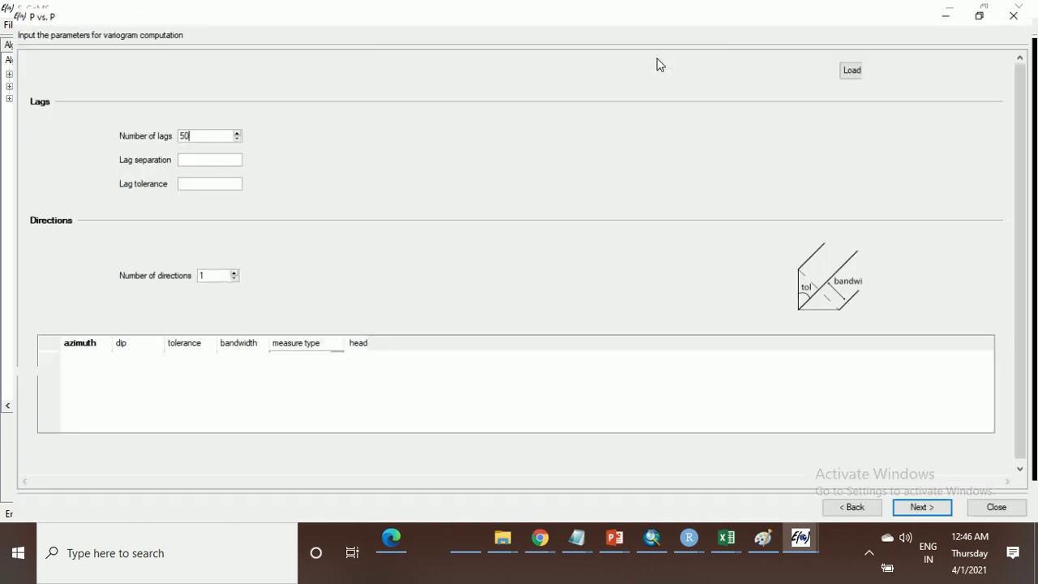
click(180, 154)
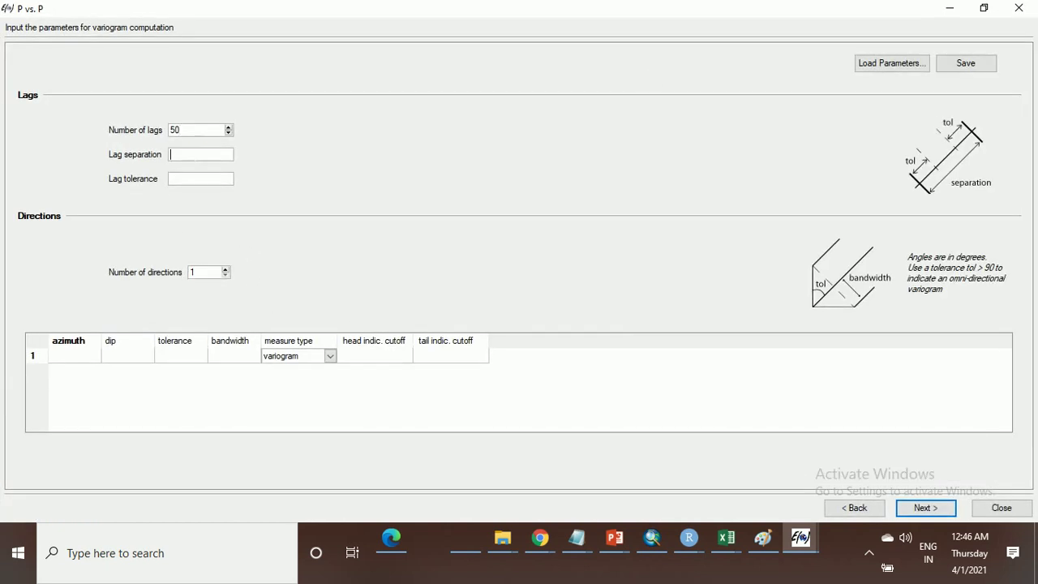
text(145)
text(00)
text(50)
Increase the number of variogram directions to 3.
click(226, 274)
click(221, 269)
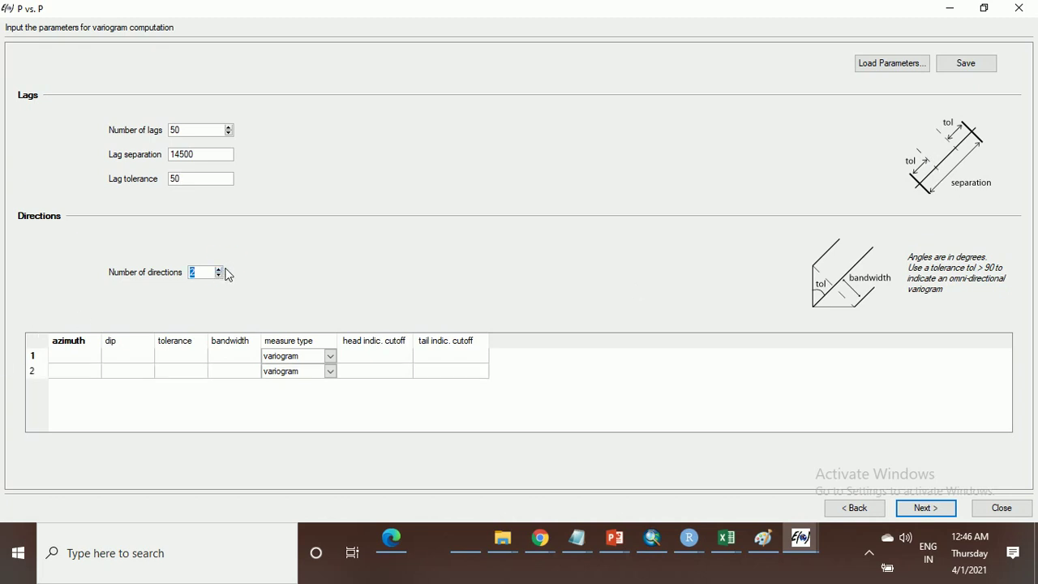
click(219, 270)
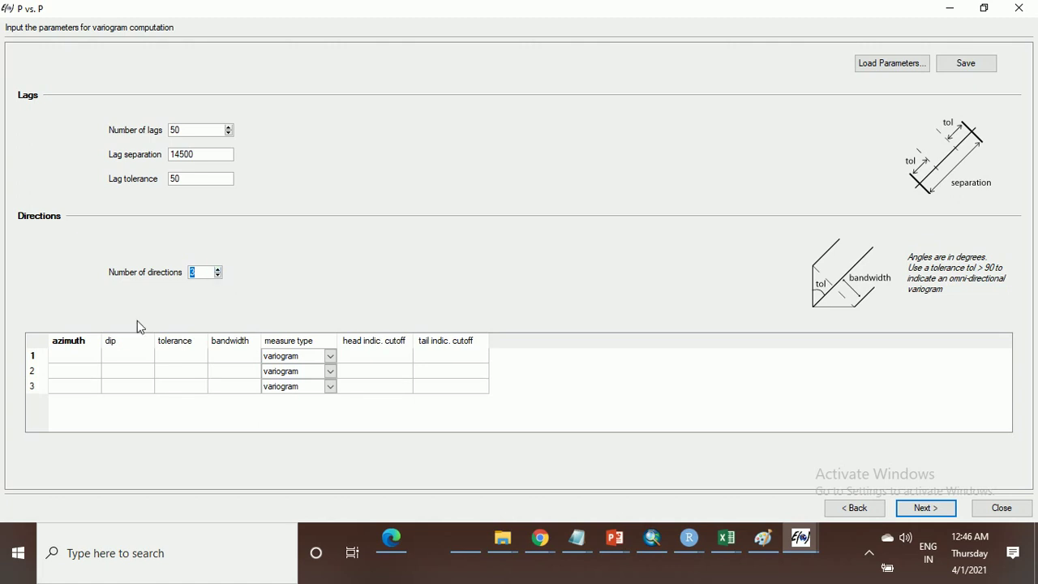
click(88, 362)
Enter direction 1: azimuth 0, dip 0, tolerance 180, bandwidth 100.
text(0)
click(138, 358)
text(0)
click(191, 358)
text(180)
click(230, 358)
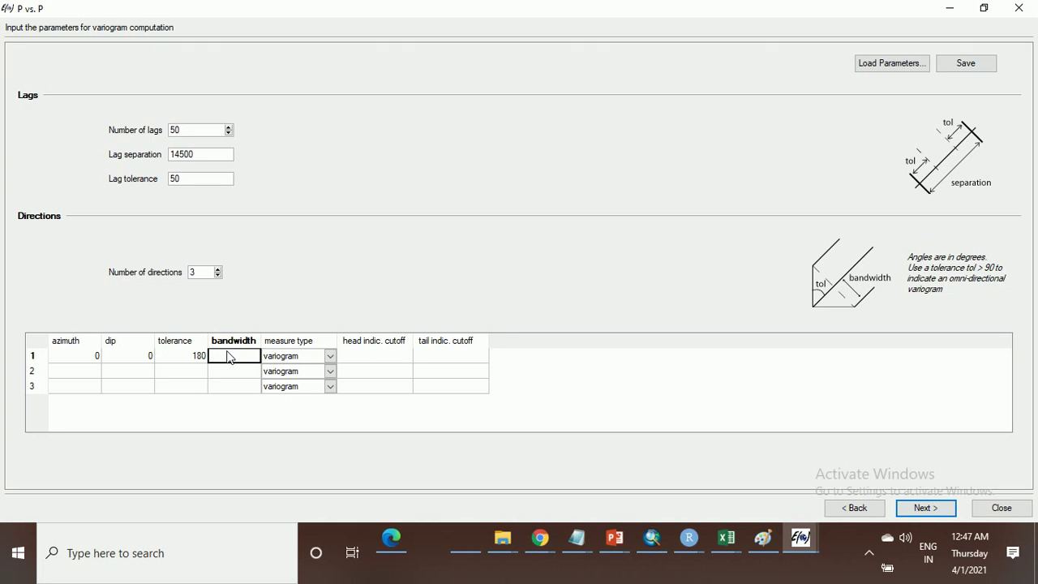
text(100)
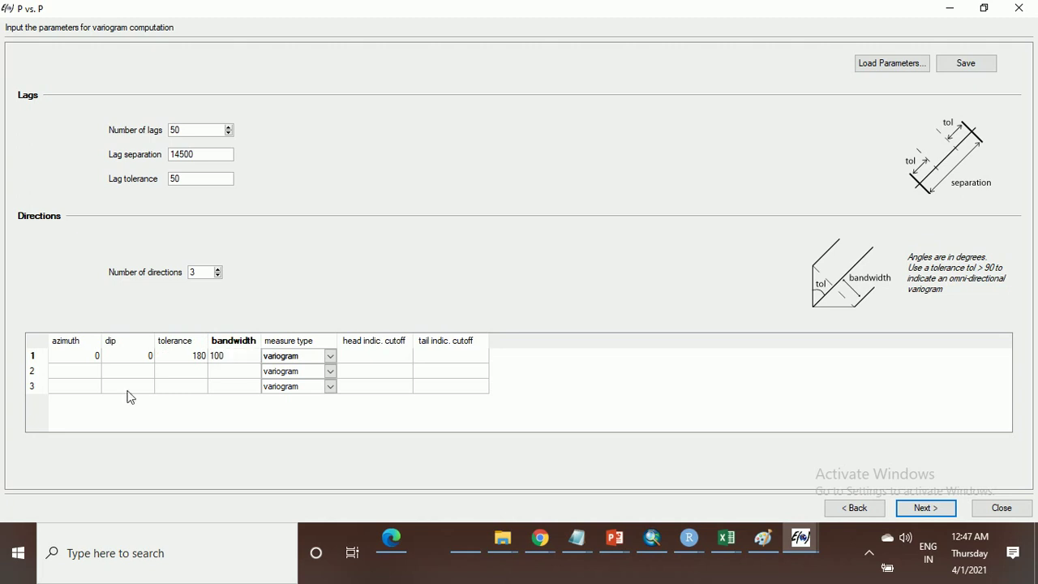
Enter direction 2: azimuth 45, dip 0, tolerance 22.5, bandwidth 8.
click(87, 375)
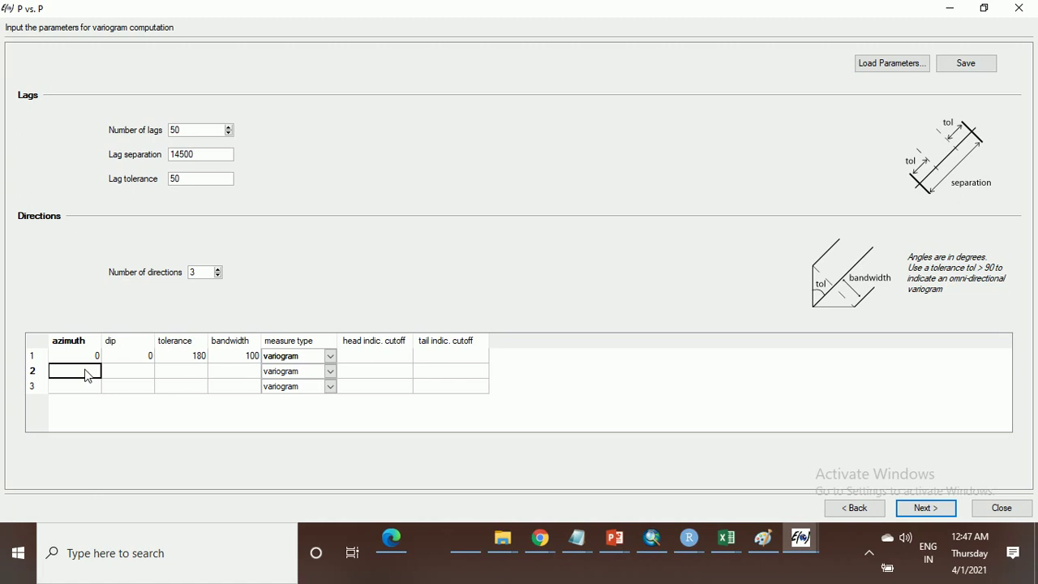
text(45)
click(141, 374)
text(0)
click(193, 373)
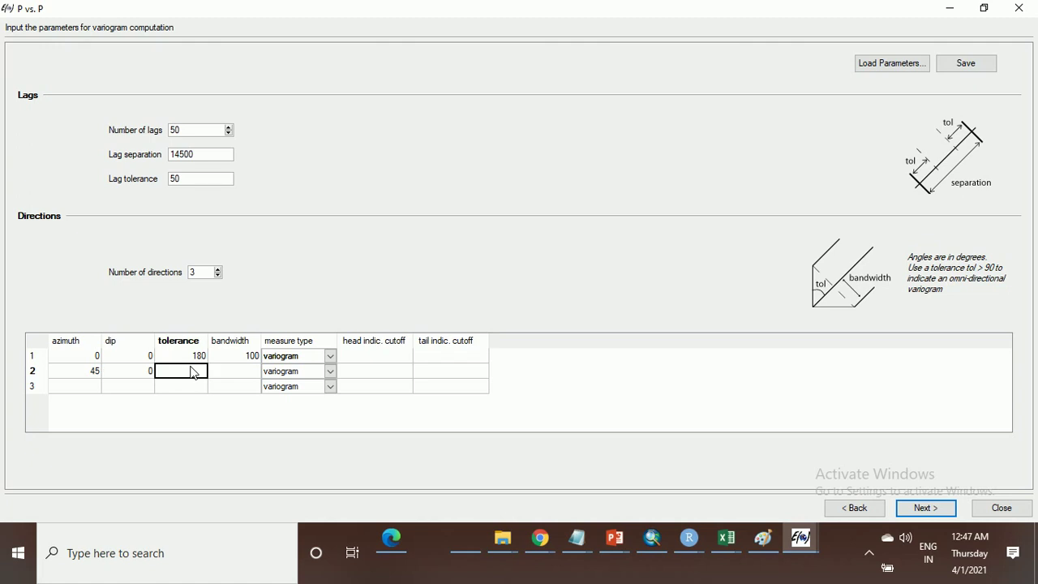
click(193, 373)
text(22)
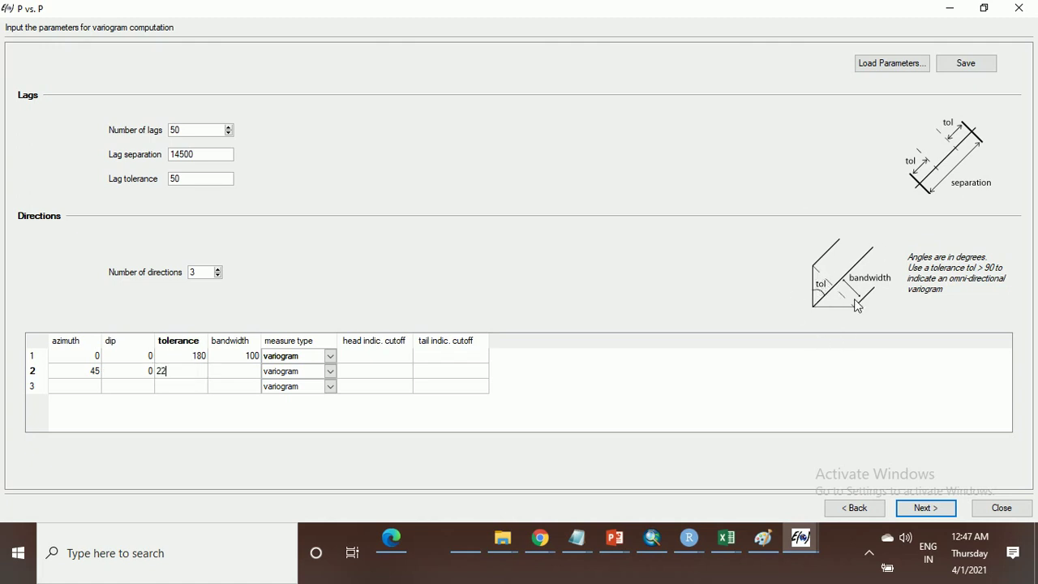
text(.5)
click(245, 375)
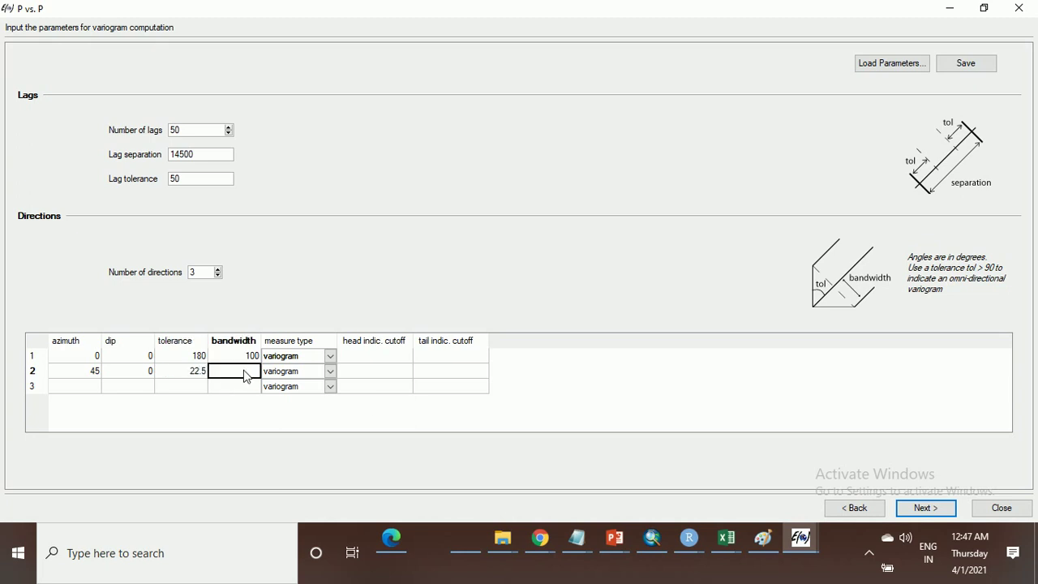
text(8)
Enter direction 3 (azimuth 0, dip 90, tolerance 15, bandwidth 5) and compute the variograms.
click(93, 387)
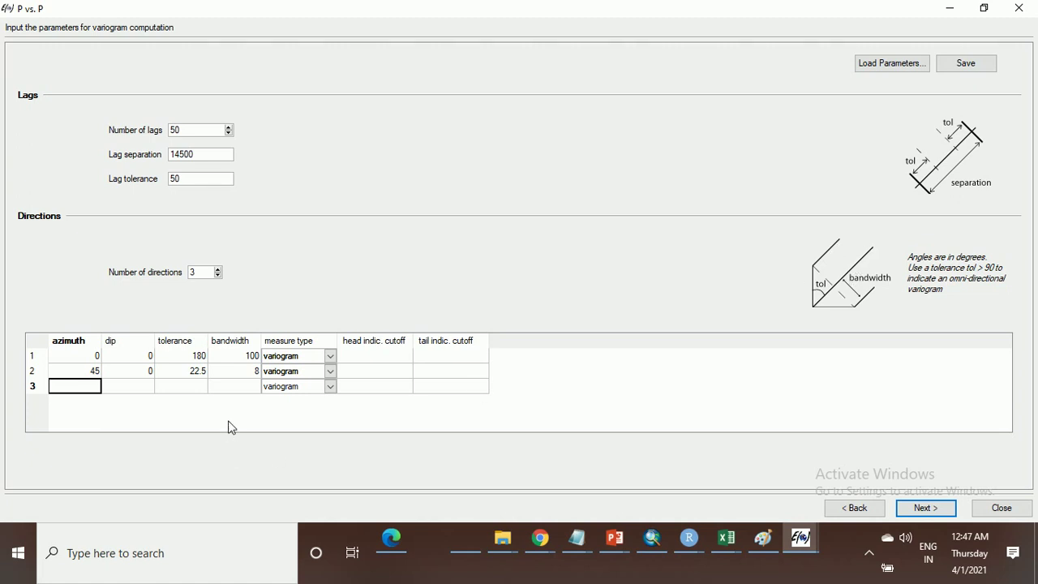
text(0)
click(144, 388)
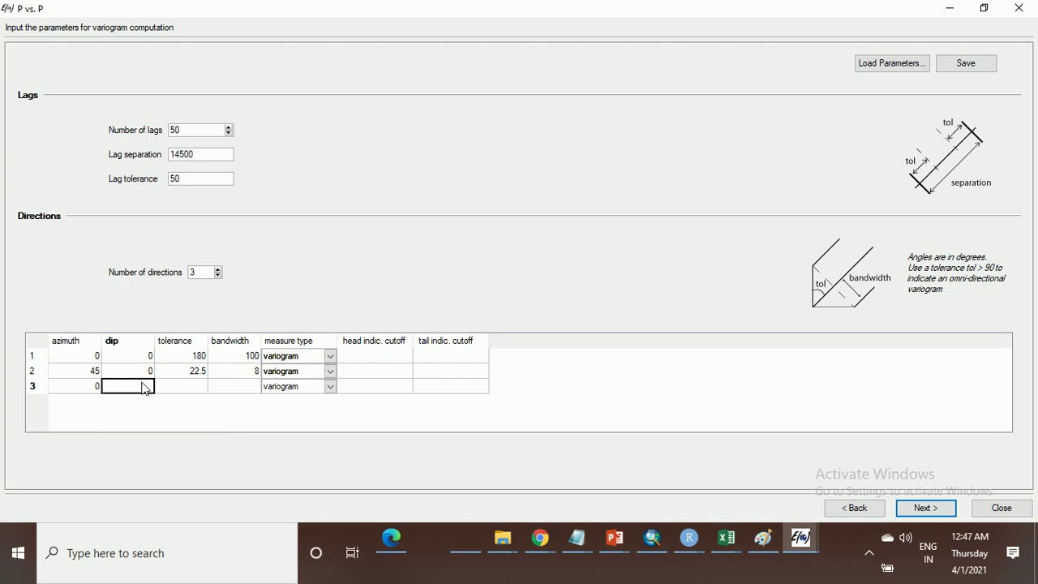
text(90)
click(187, 388)
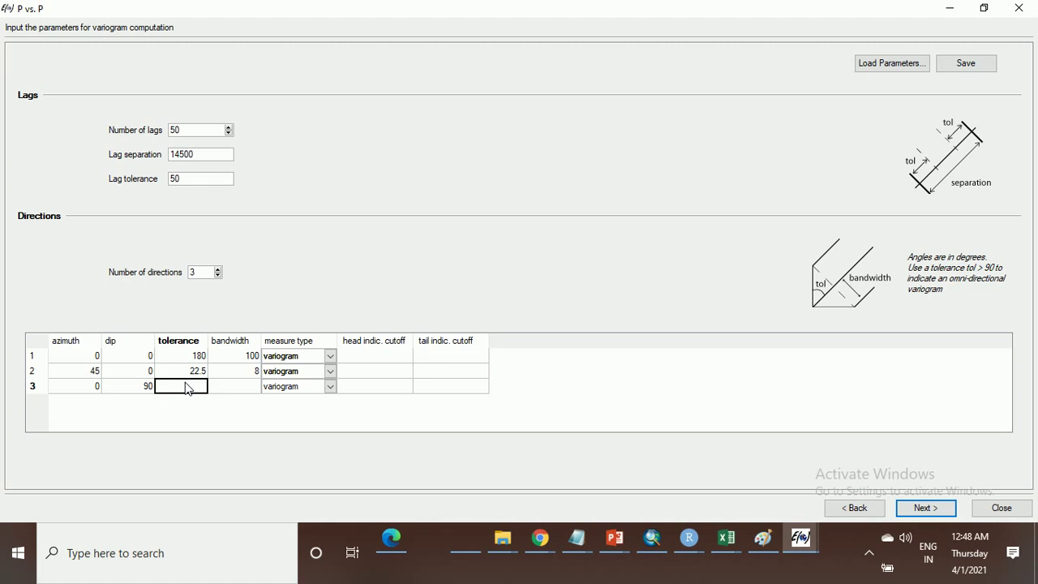
text(15)
click(223, 390)
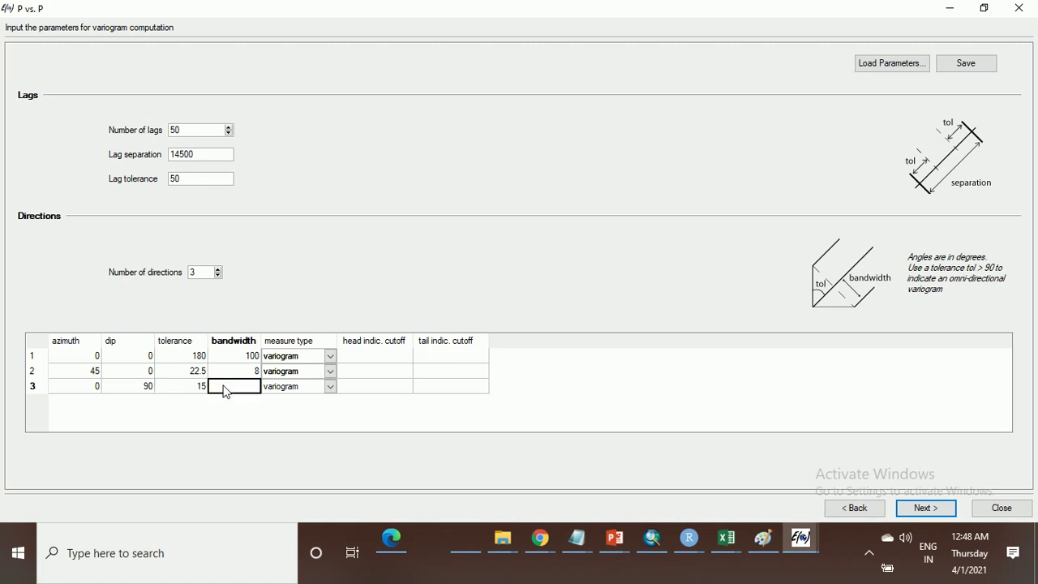
text(5)
click(126, 389)
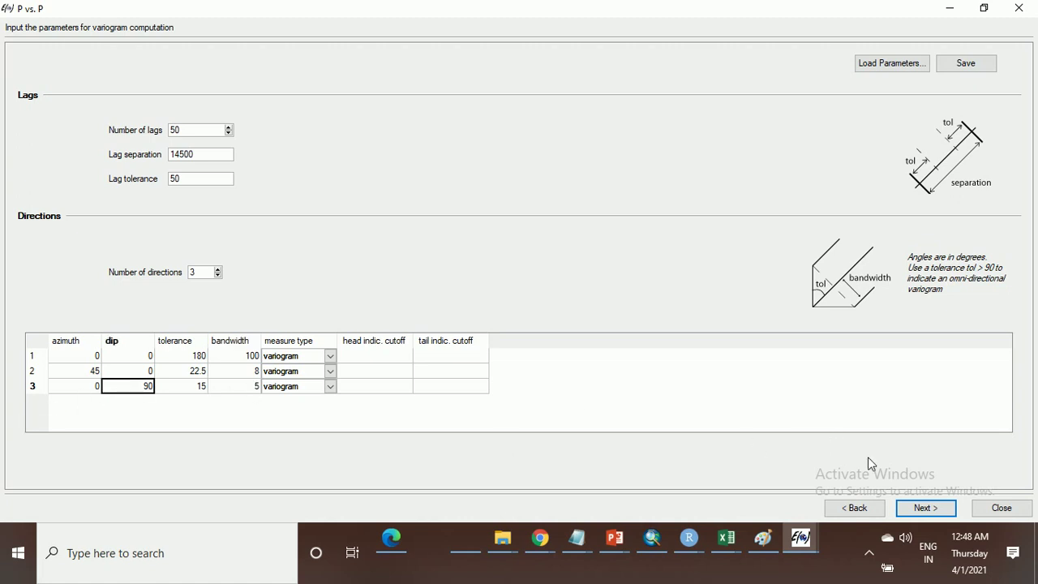
click(918, 508)
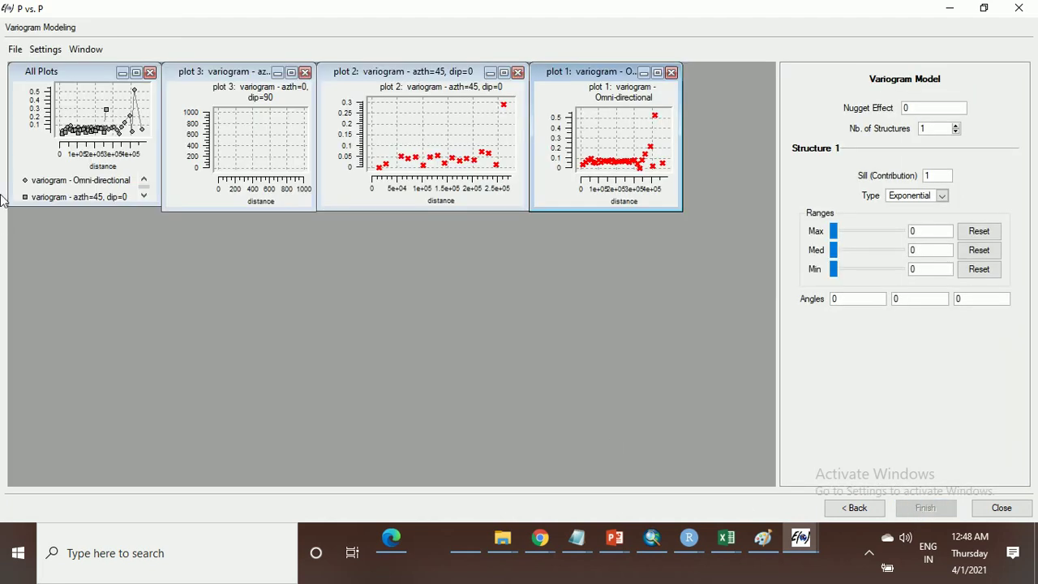
Tile the four variogram plot windows and set the model type to Spherical.
click(78, 52)
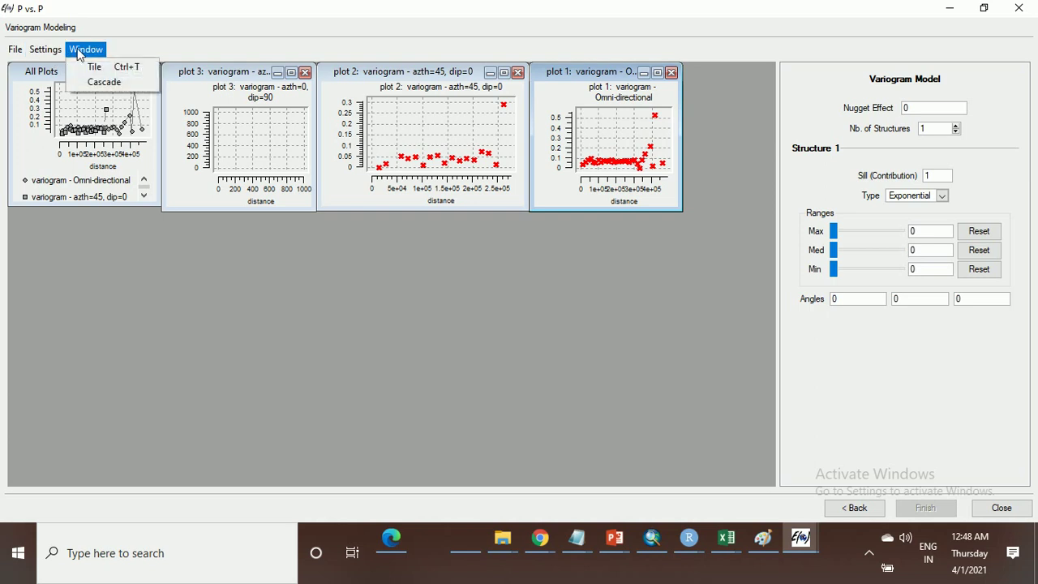
click(99, 68)
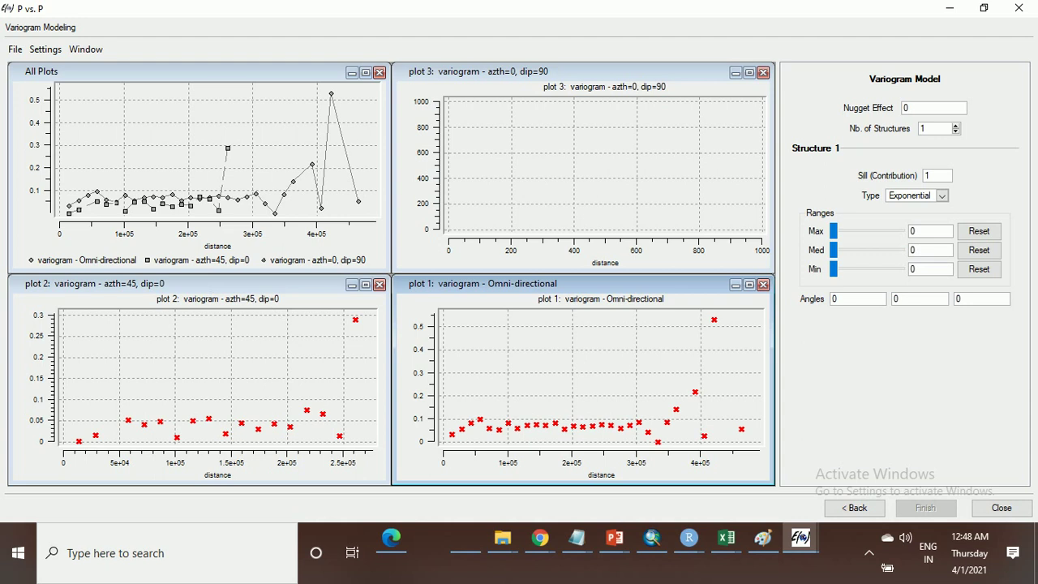
click(939, 197)
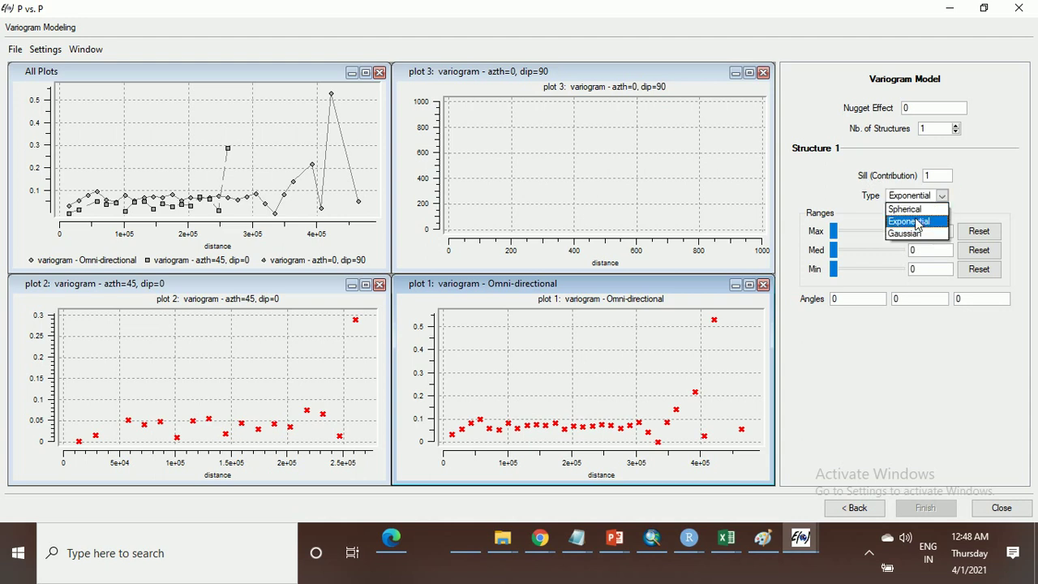
click(918, 209)
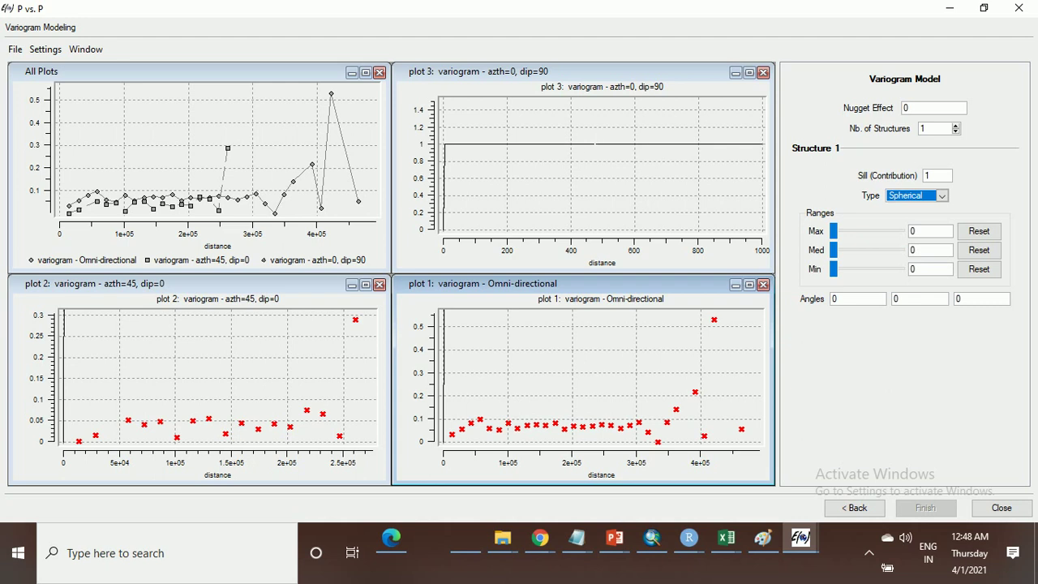
Fix all variogram y-axes to 0–0.4 via Plot Settings and change the model type to Exponential.
click(45, 49)
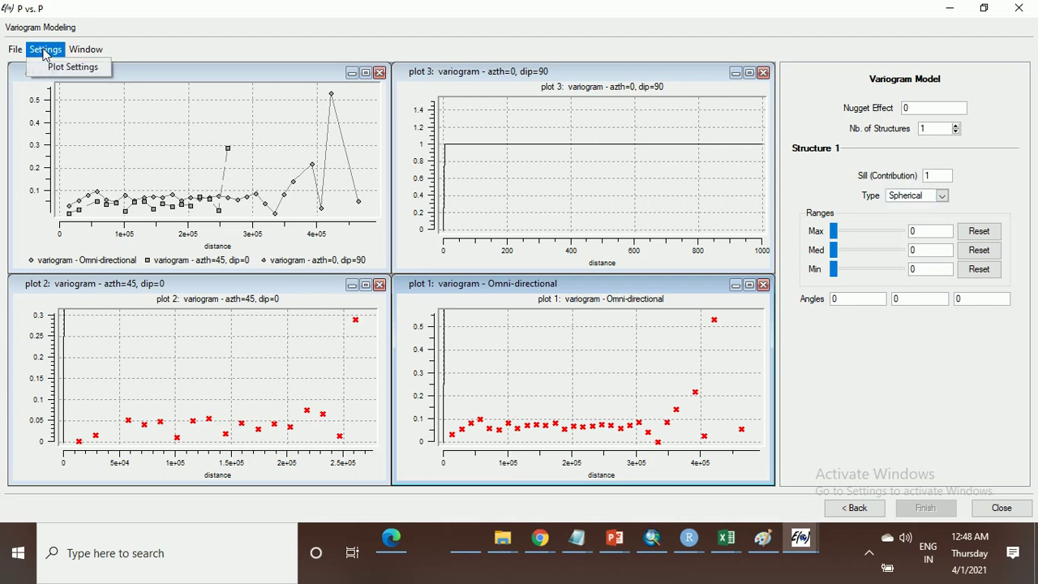
click(59, 69)
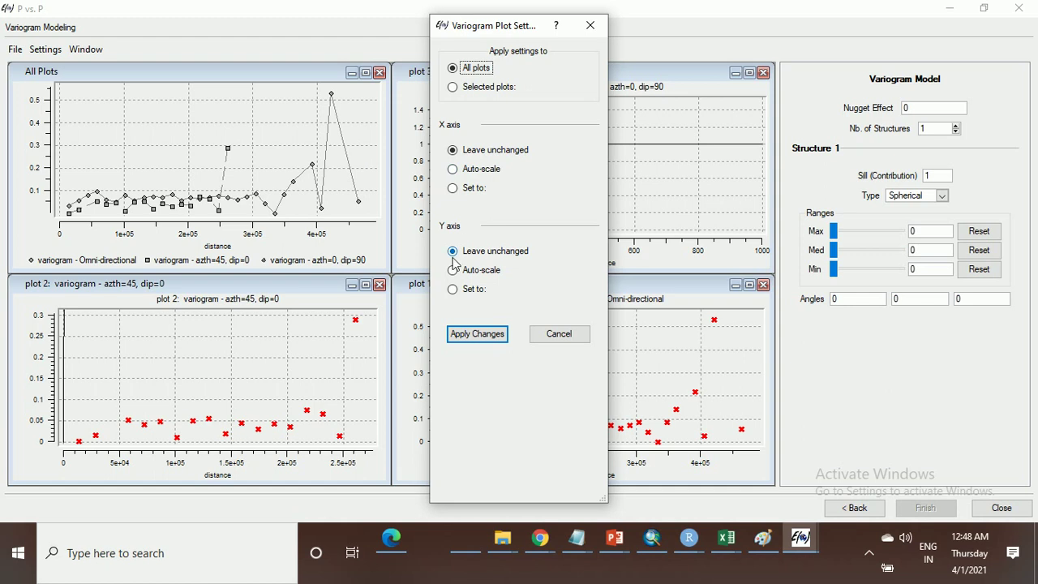
click(453, 270)
click(453, 289)
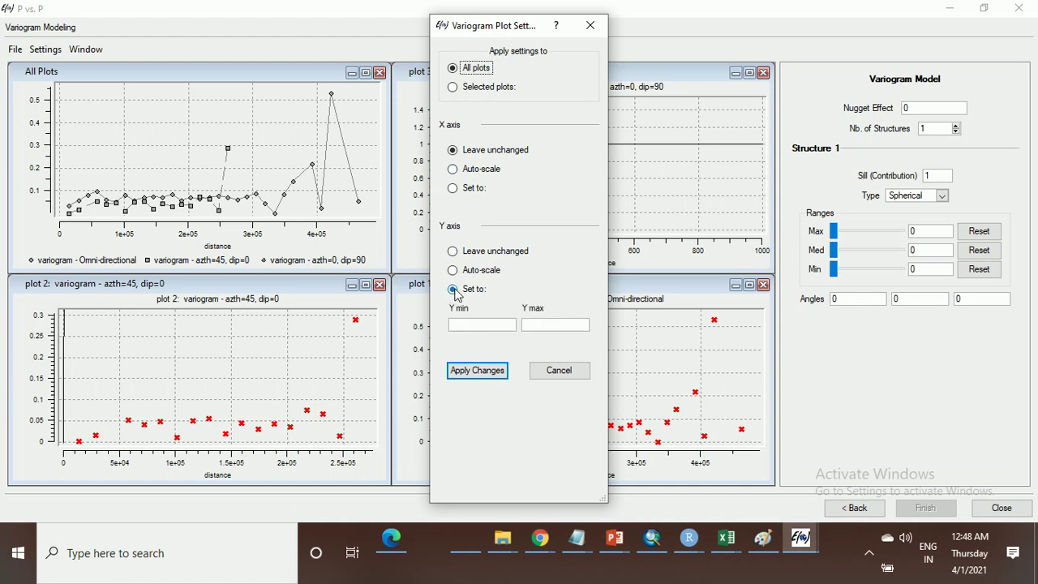
click(484, 325)
text(0)
click(555, 325)
text(0.4)
click(493, 370)
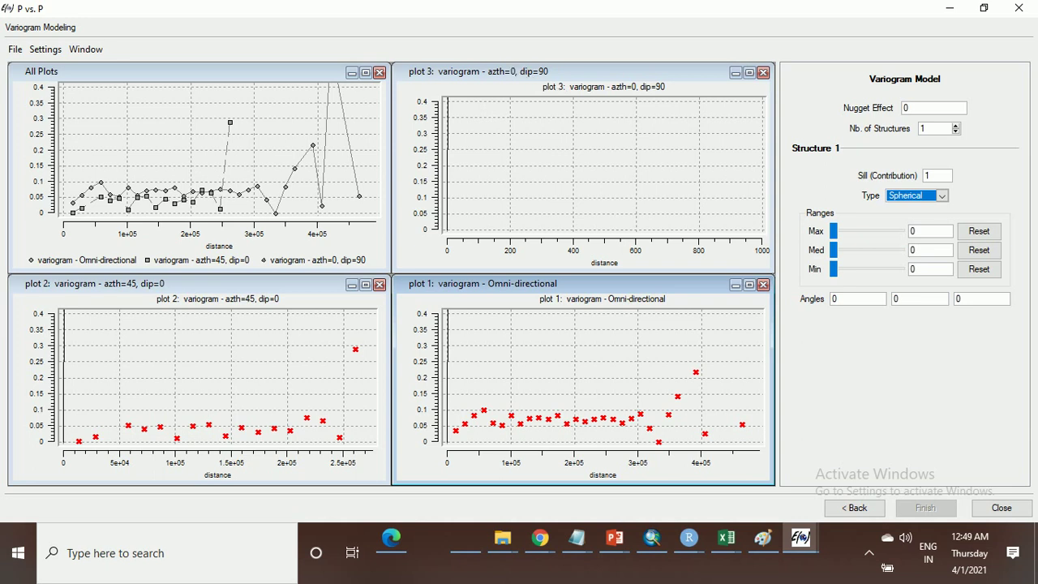
key(Down)
Fix every variogram plot's y-axis range at 0 to 0.9 in Plot Settings.
click(46, 49)
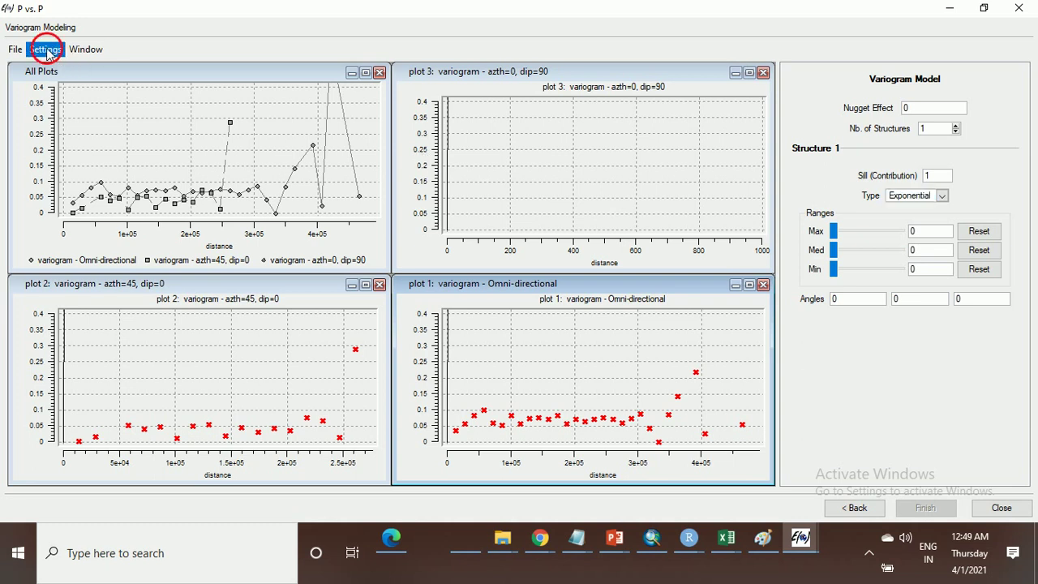
click(50, 66)
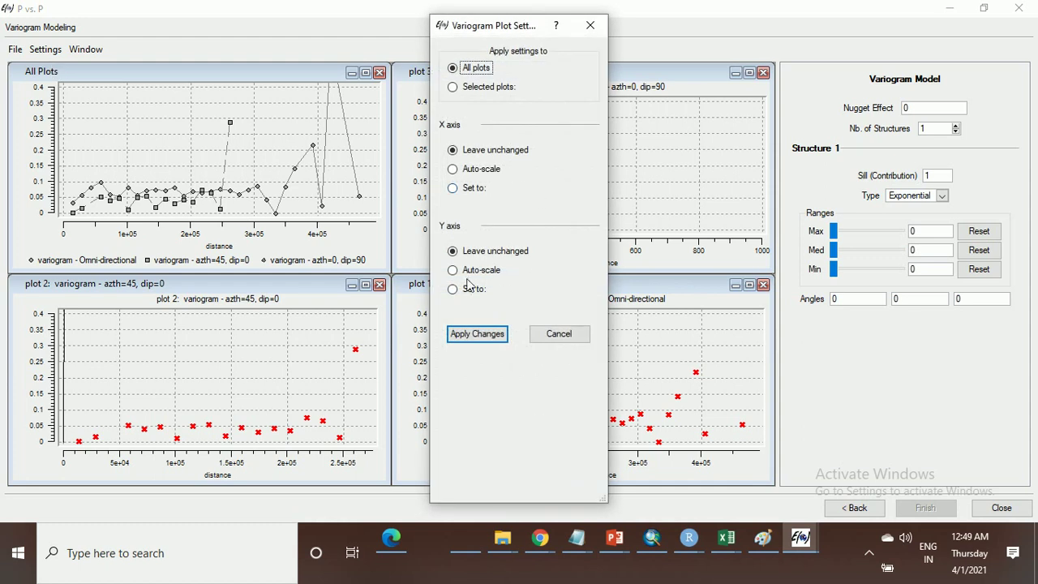
click(453, 289)
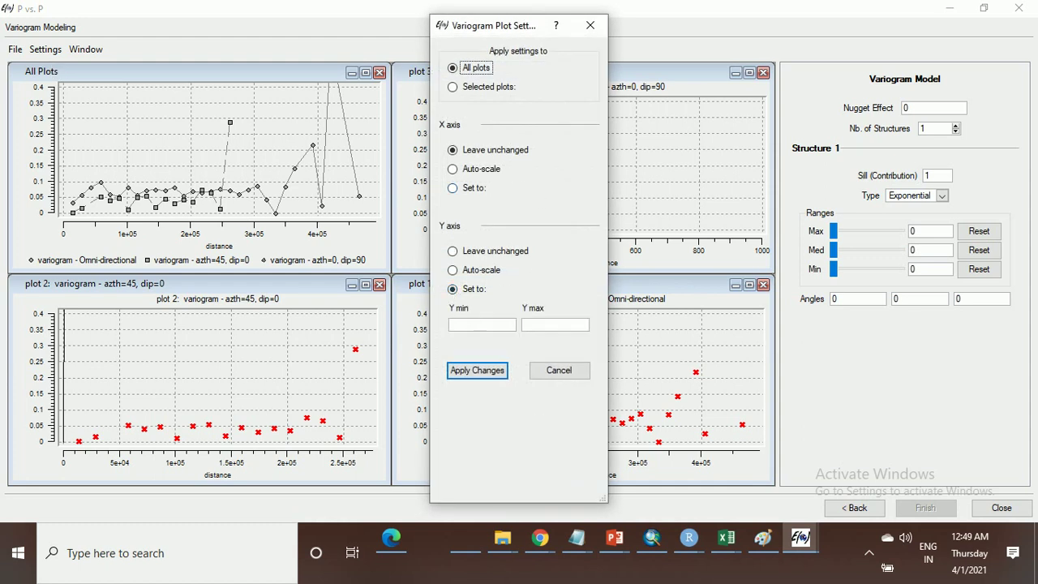
click(479, 325)
text(0)
click(524, 325)
text(0.9)
click(478, 371)
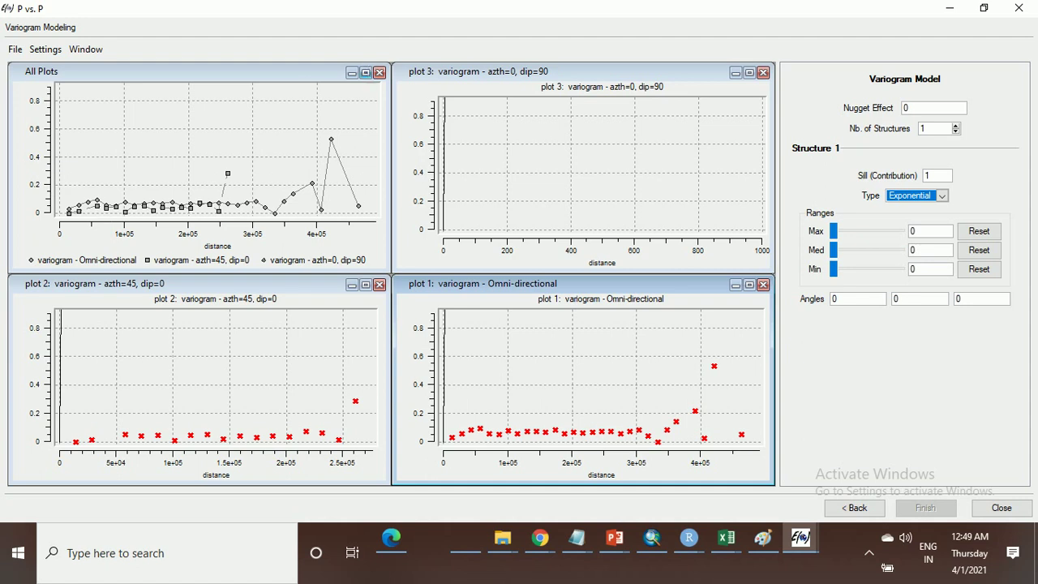
Set all variogram y-axes to 0–0.6 and switch the model type back to Spherical.
click(46, 49)
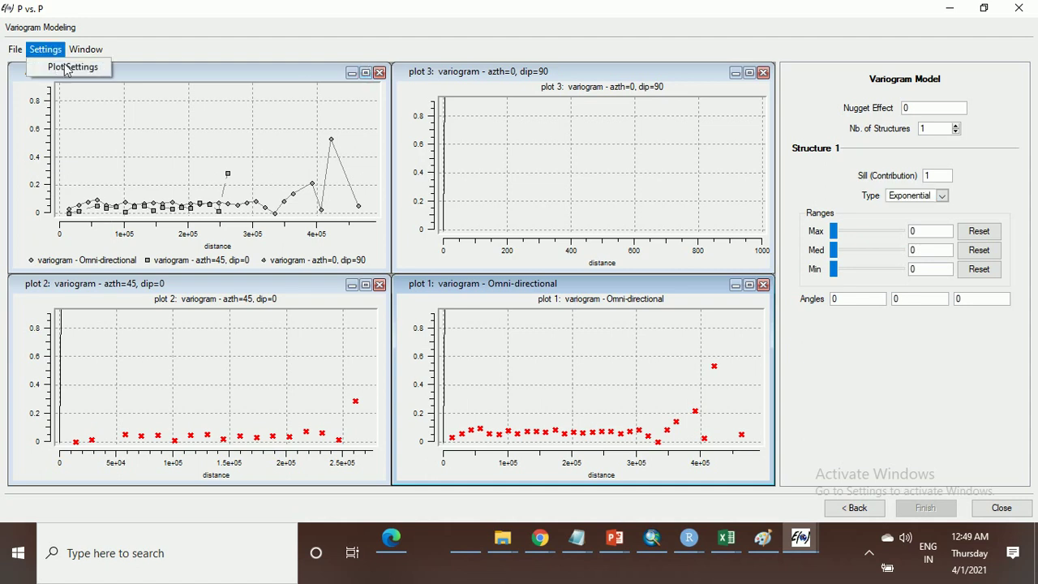
click(81, 67)
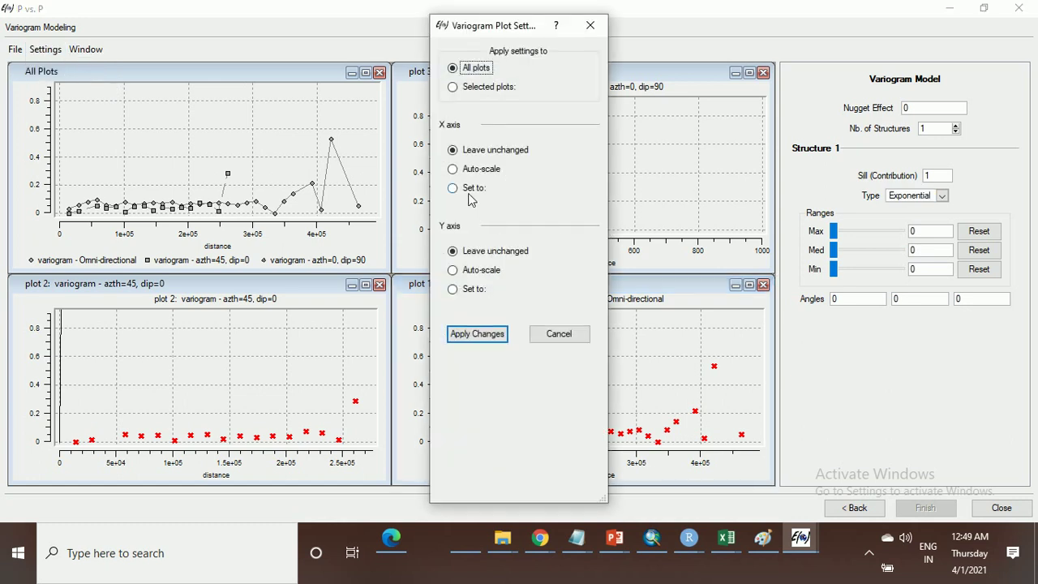
click(452, 288)
text(0)
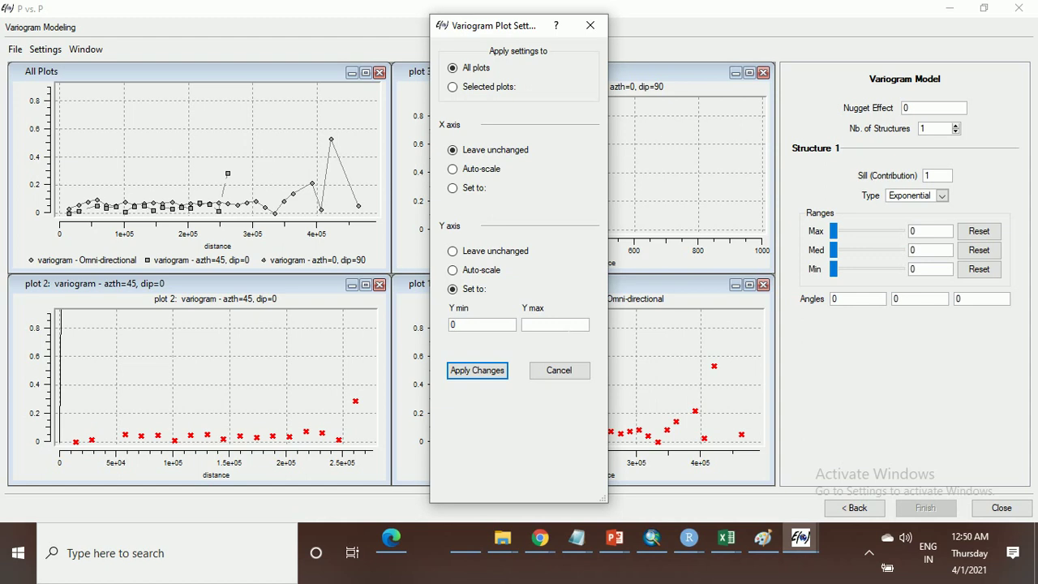
click(556, 324)
text(0.6)
click(489, 370)
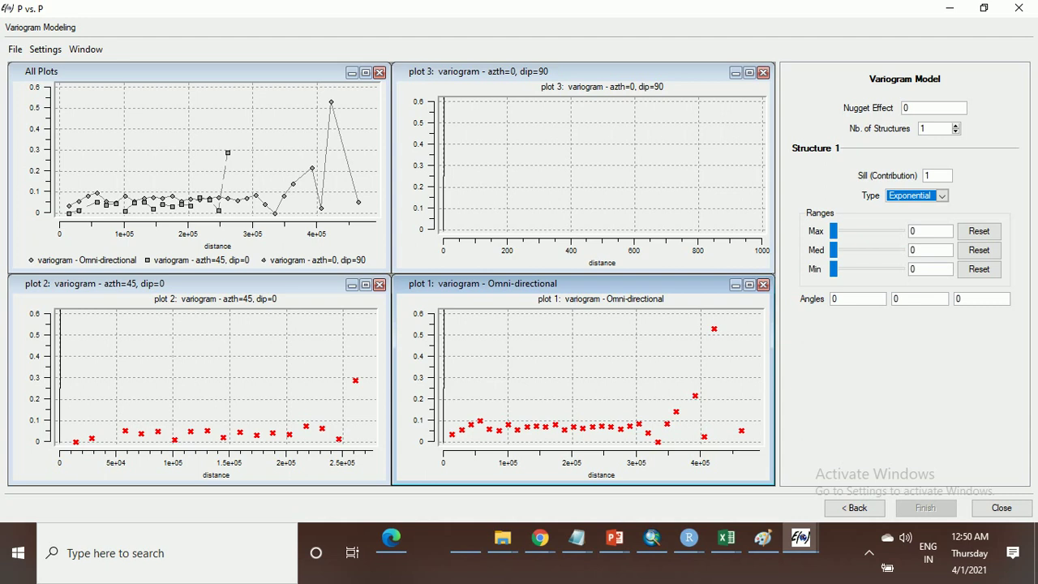
click(940, 196)
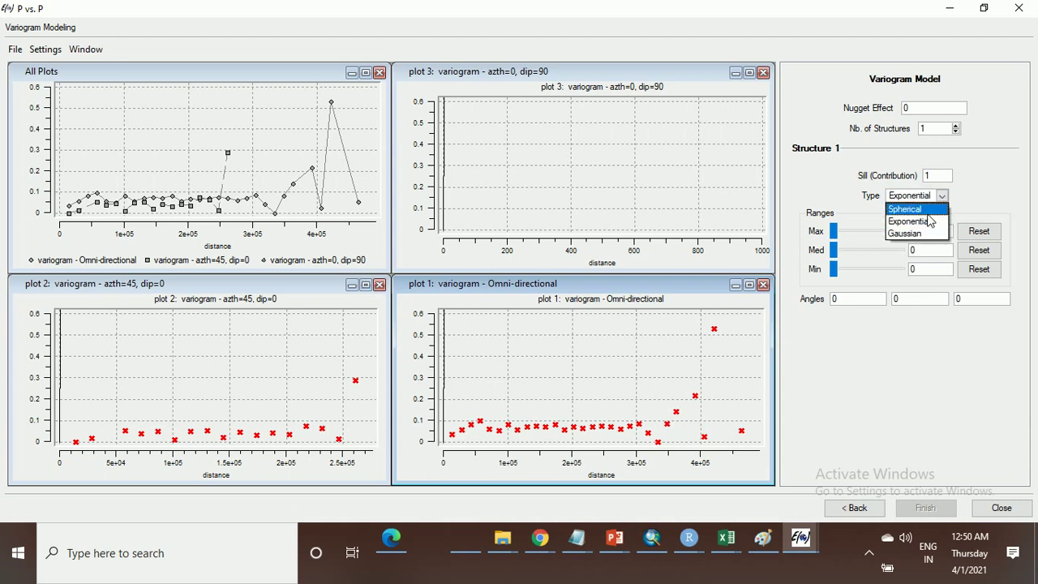
click(922, 210)
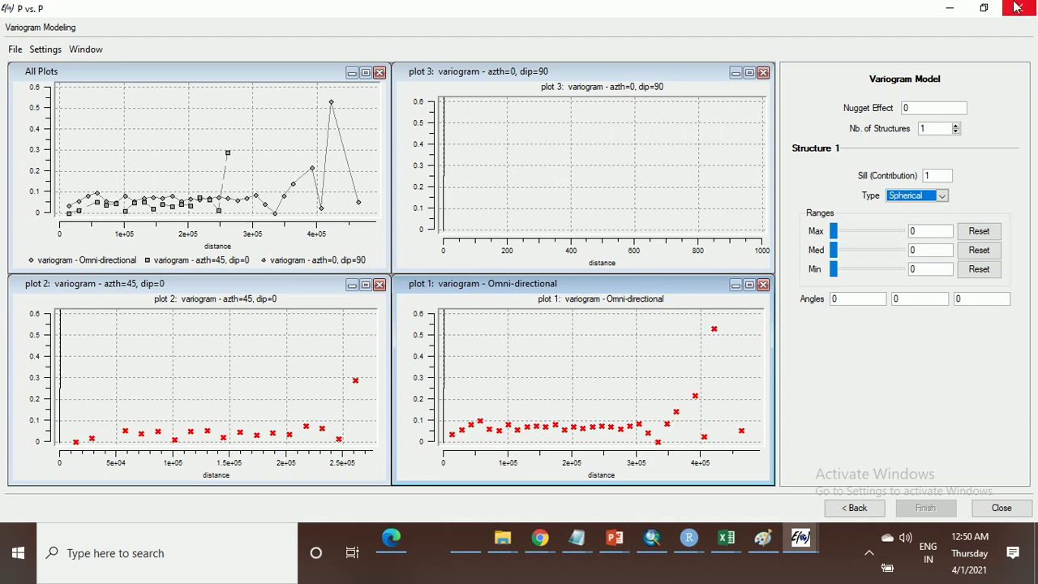
Minimize the variogram window and plot a histogram of P for the geo object (variance 0.0691371).
click(950, 8)
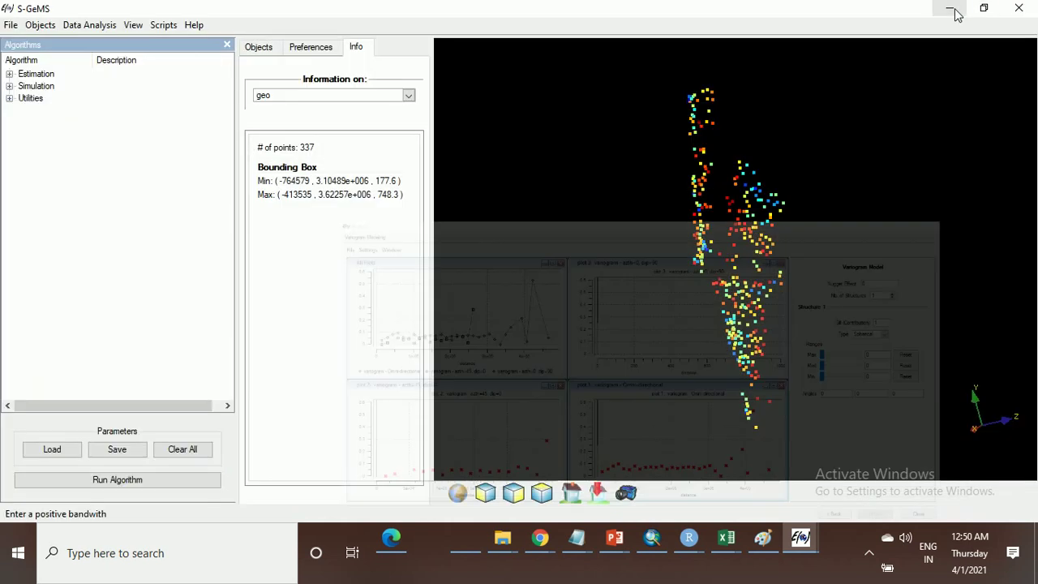
click(103, 25)
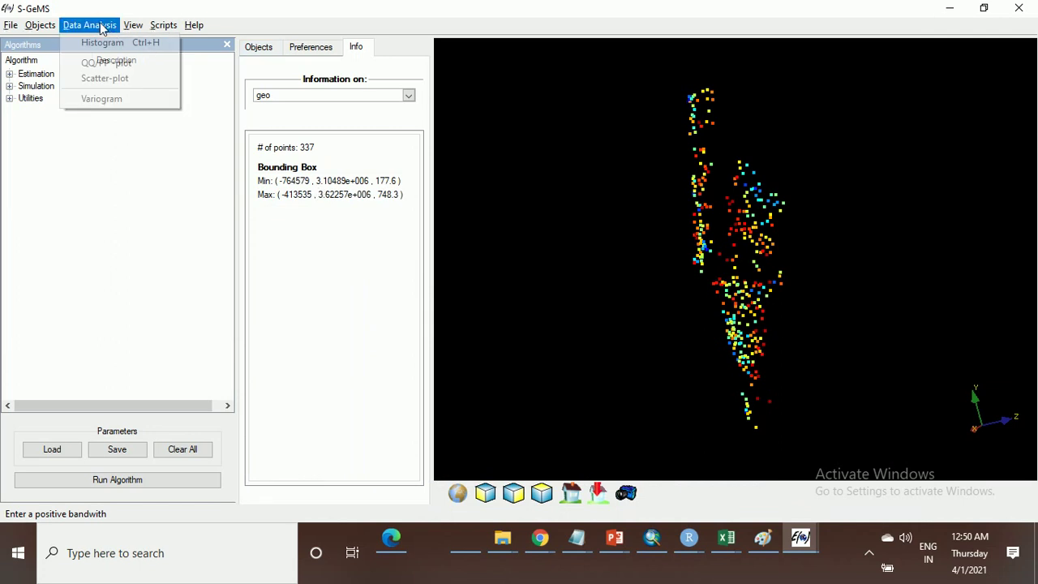
click(116, 100)
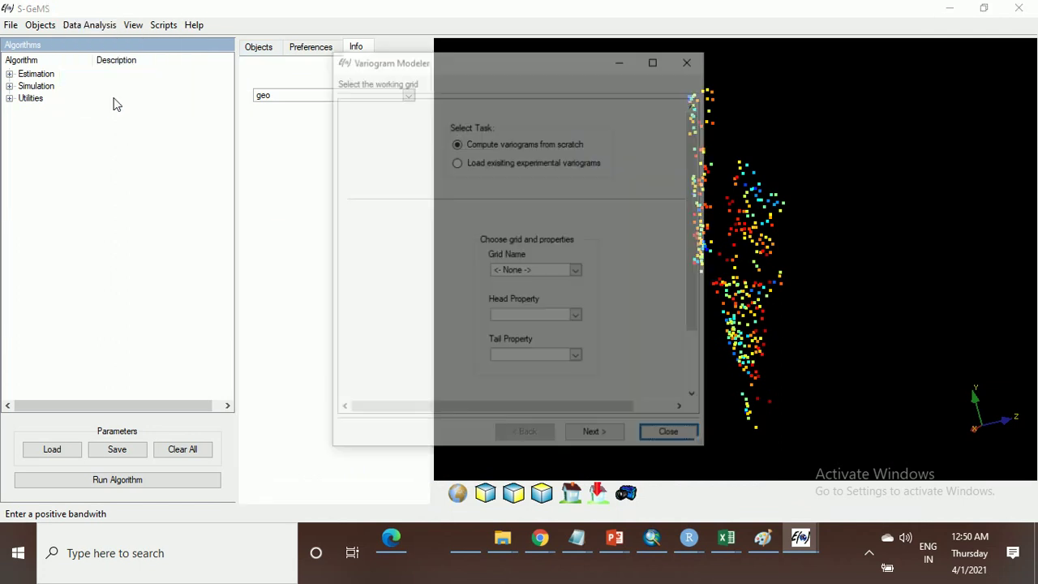
click(690, 59)
click(89, 25)
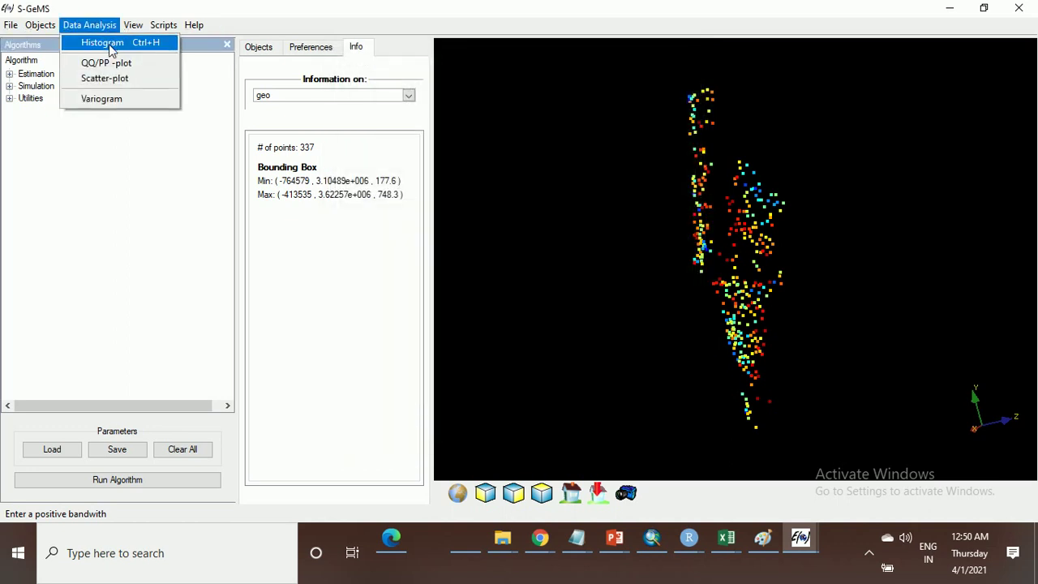
click(112, 42)
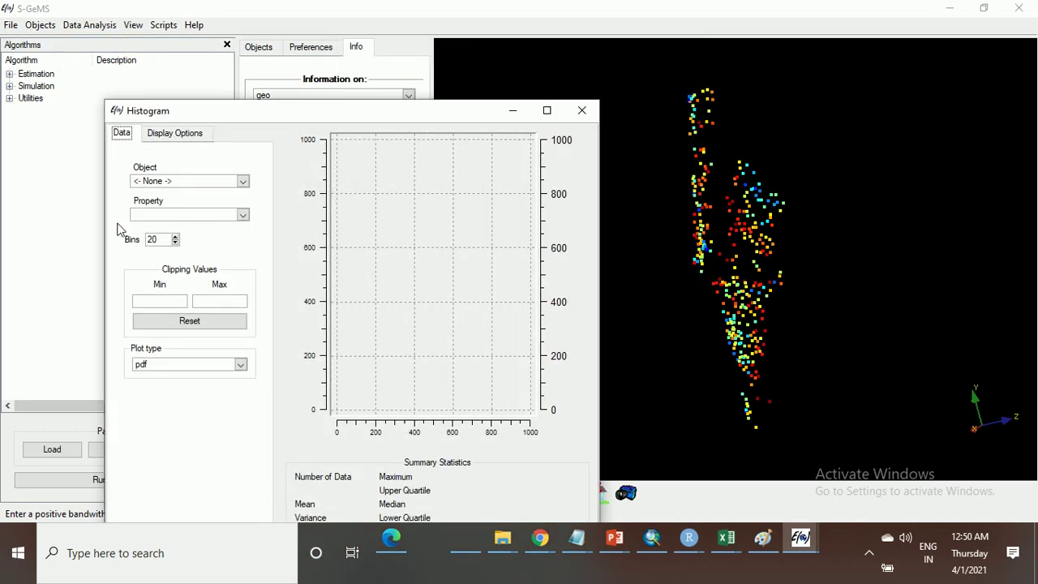
click(242, 180)
click(207, 208)
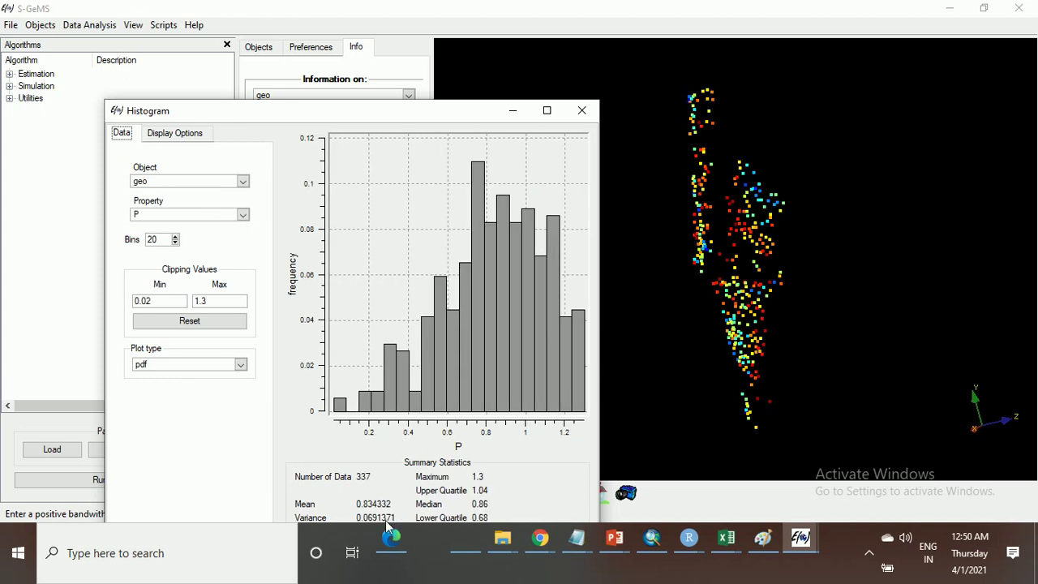
click(801, 542)
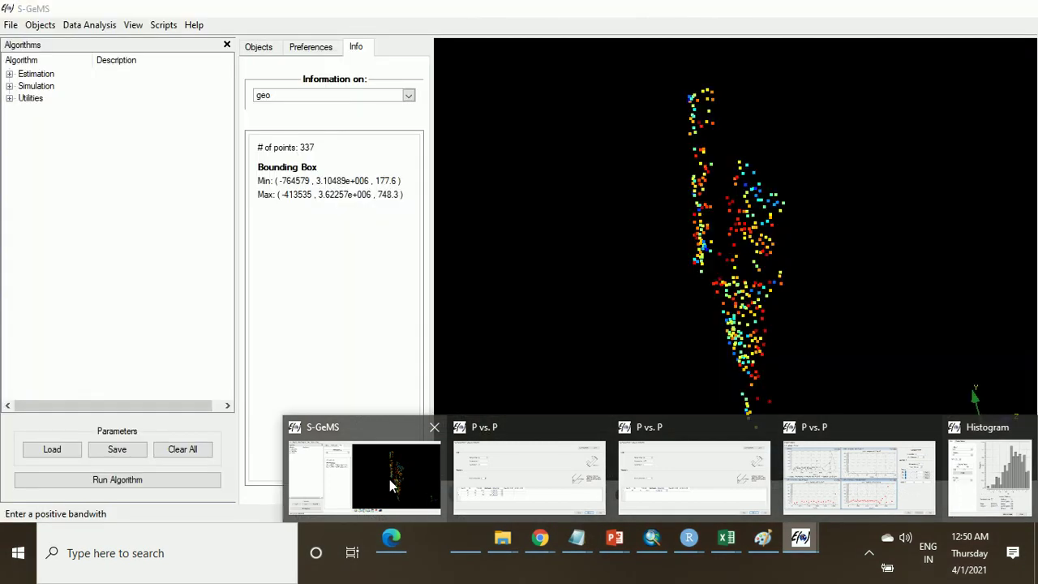
Bring back the P vs. P variogram window and maximize its combined All Plots view.
mouse_move(565, 493)
click(871, 485)
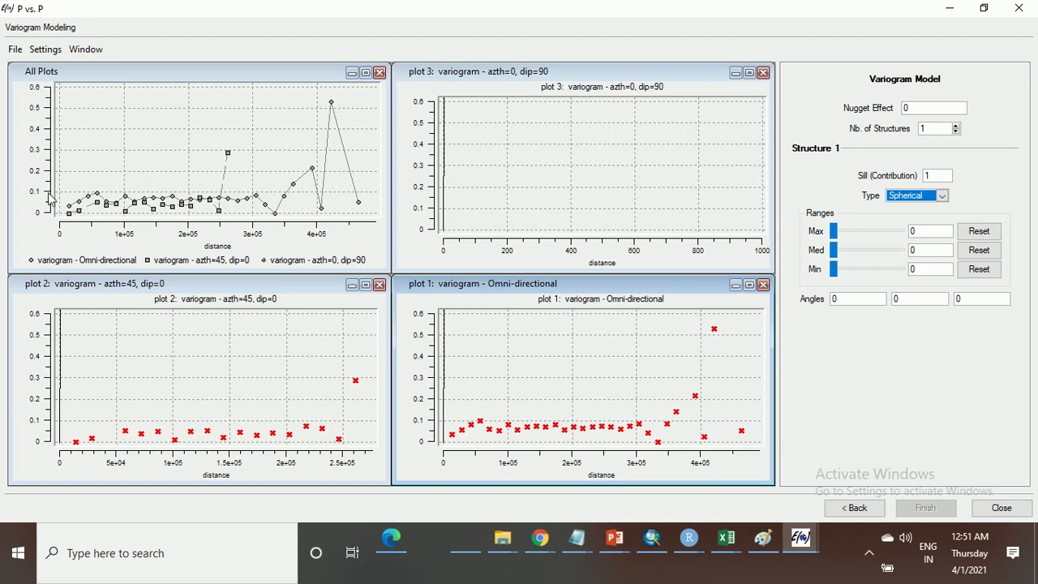
click(365, 73)
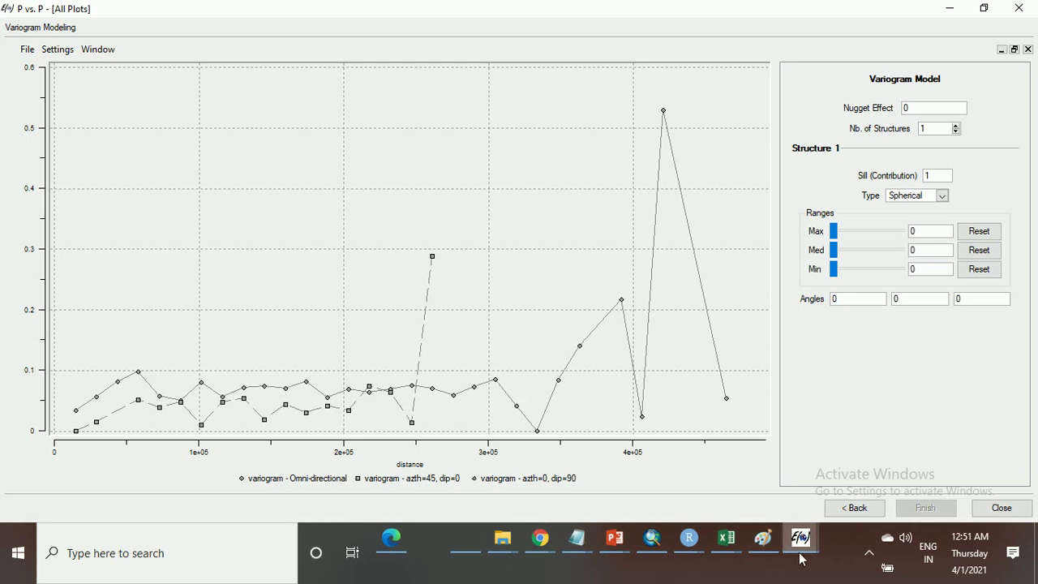
Minimize the variogram window and rotate the 337-point geo cloud in the 3D view.
click(954, 12)
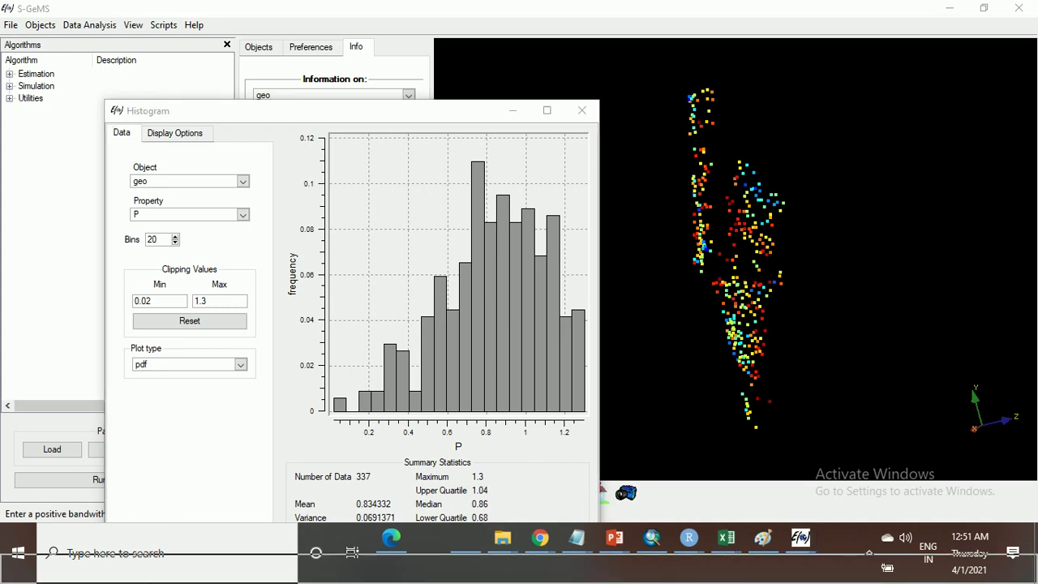
mouse_move(397, 539)
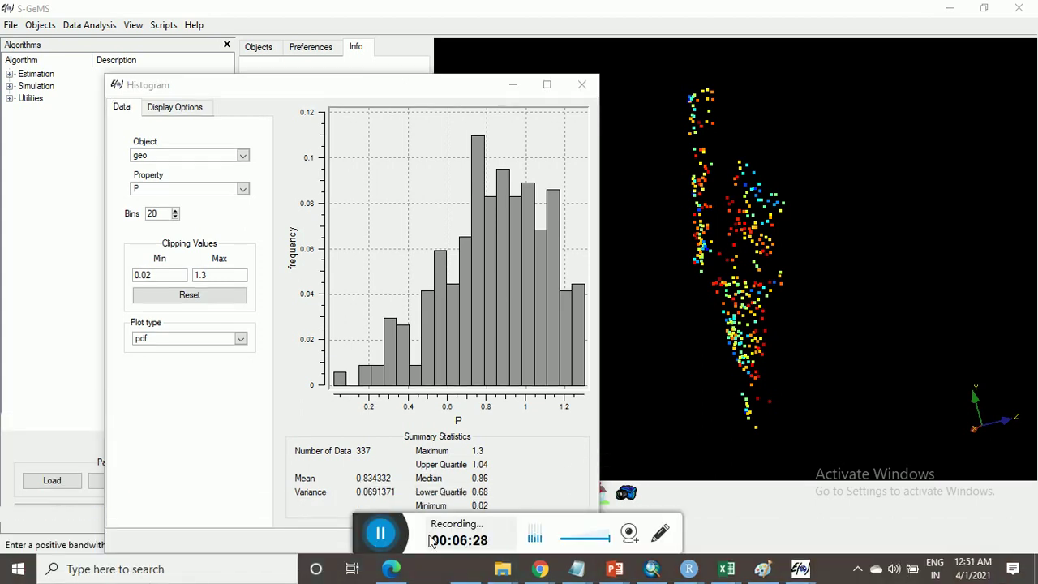
drag(717, 303, 725, 375)
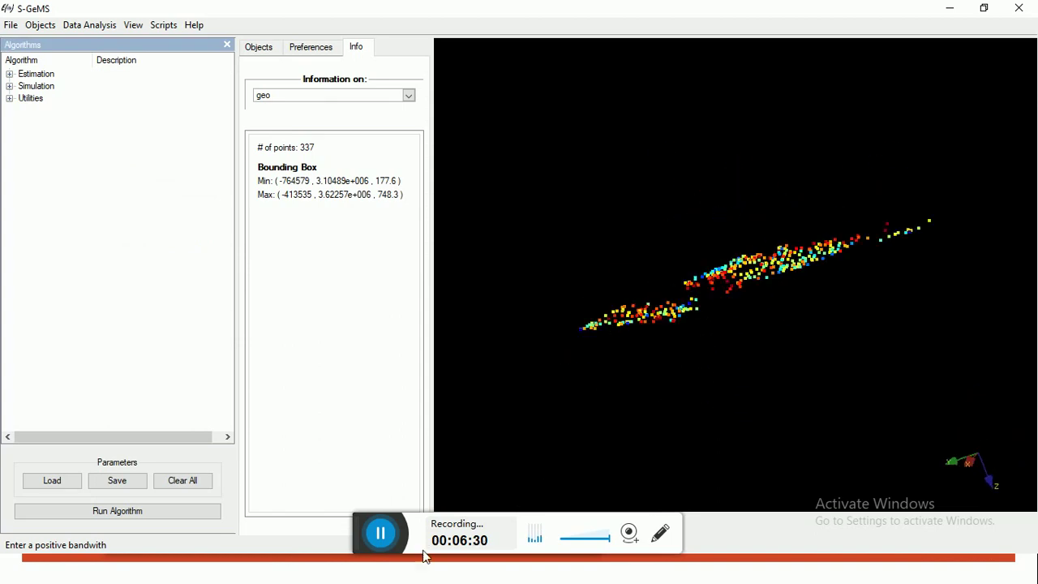